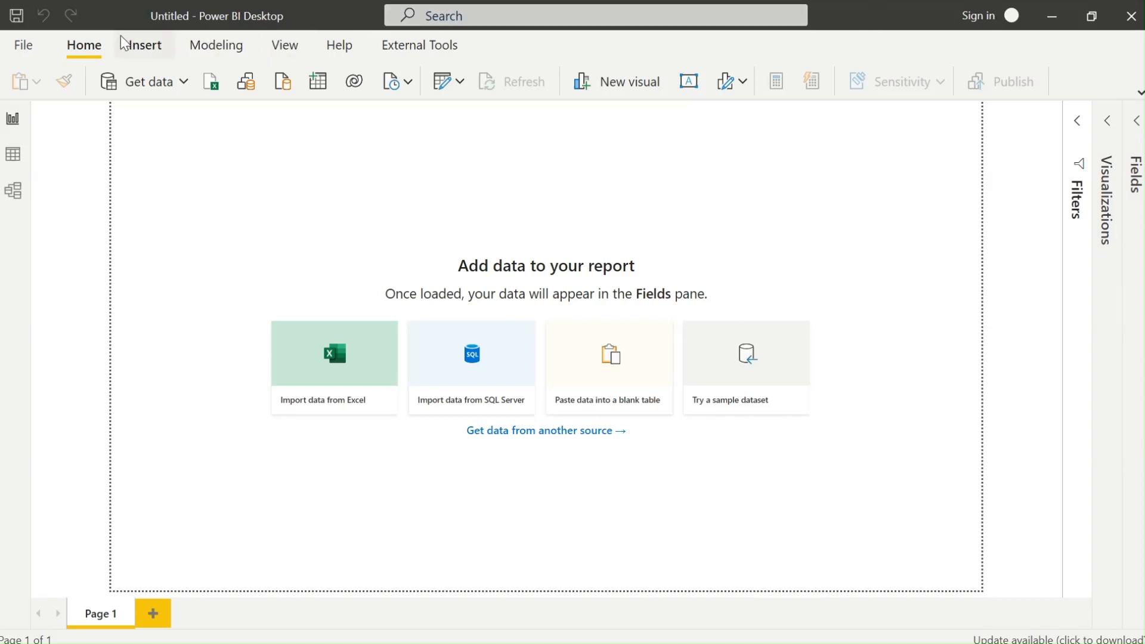
# Open the File screen that lists recent reports to open.
pyautogui.click(36, 45)
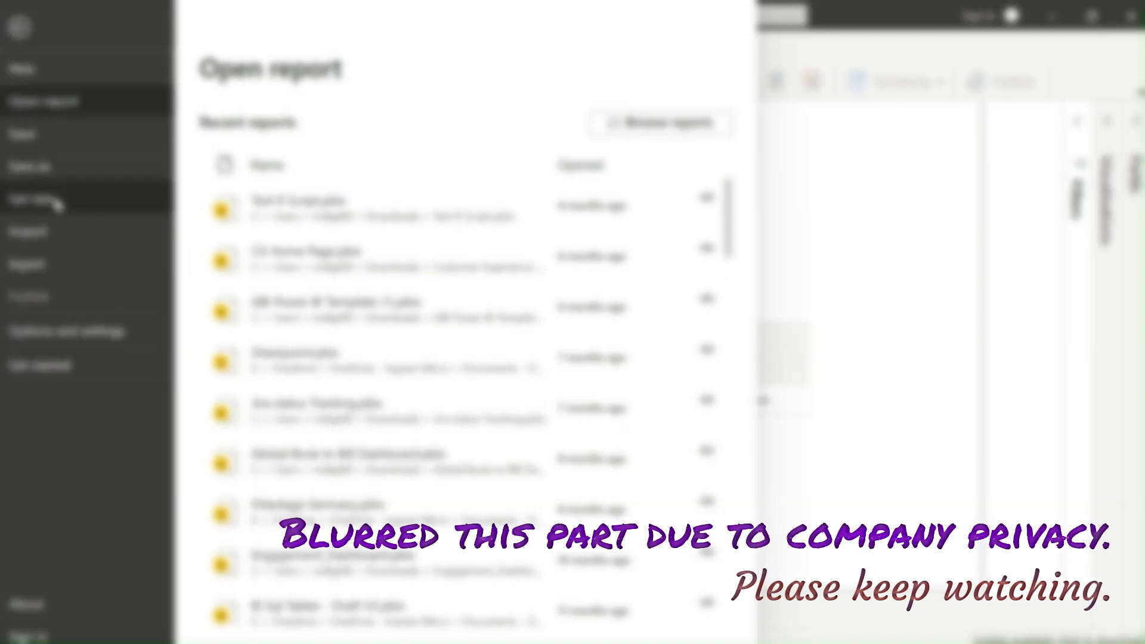
# Leave the File screen and return to the blank report canvas.
pyautogui.click(19, 27)
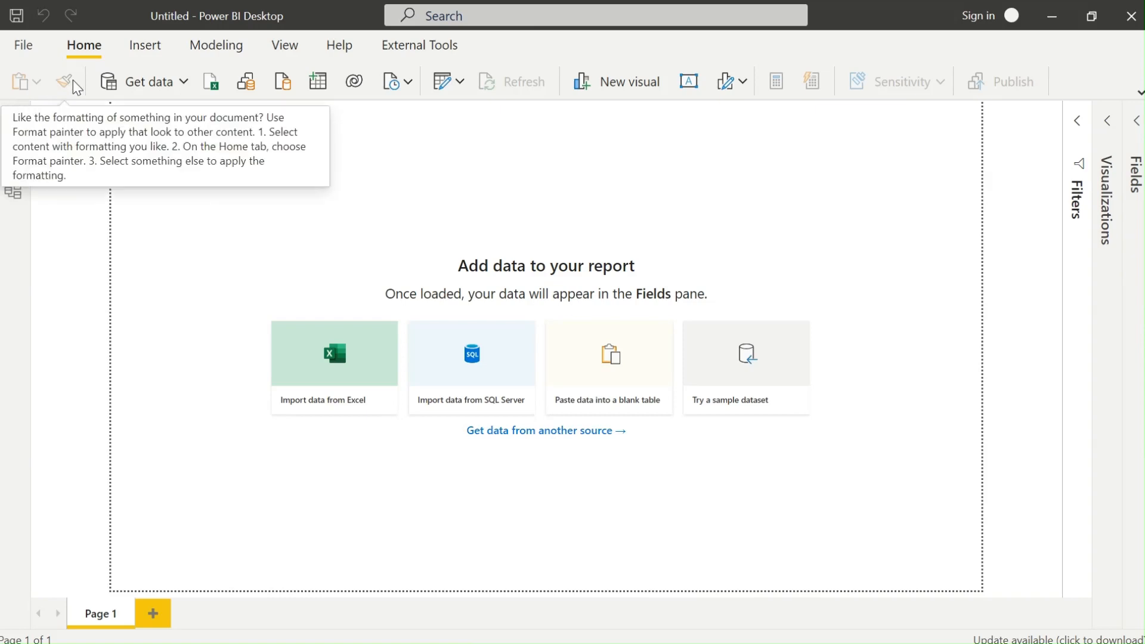
# Show the Get data list of common data sources.
pyautogui.click(186, 75)
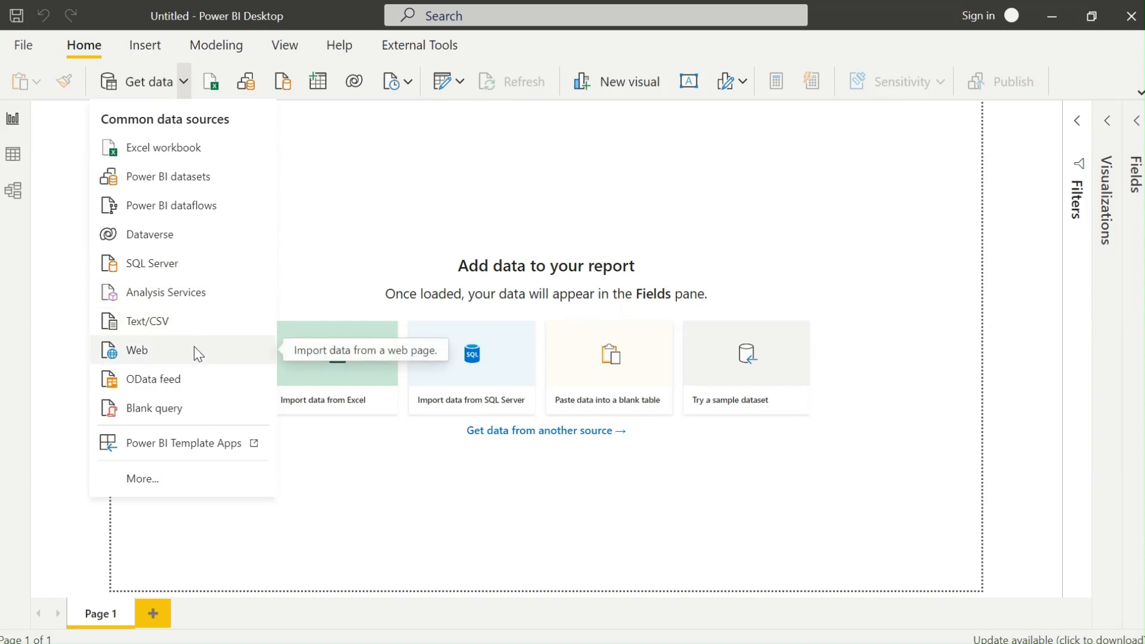
# Browse the full range of Get Data sources and load the AgeGroup table.
pyautogui.click(164, 480)
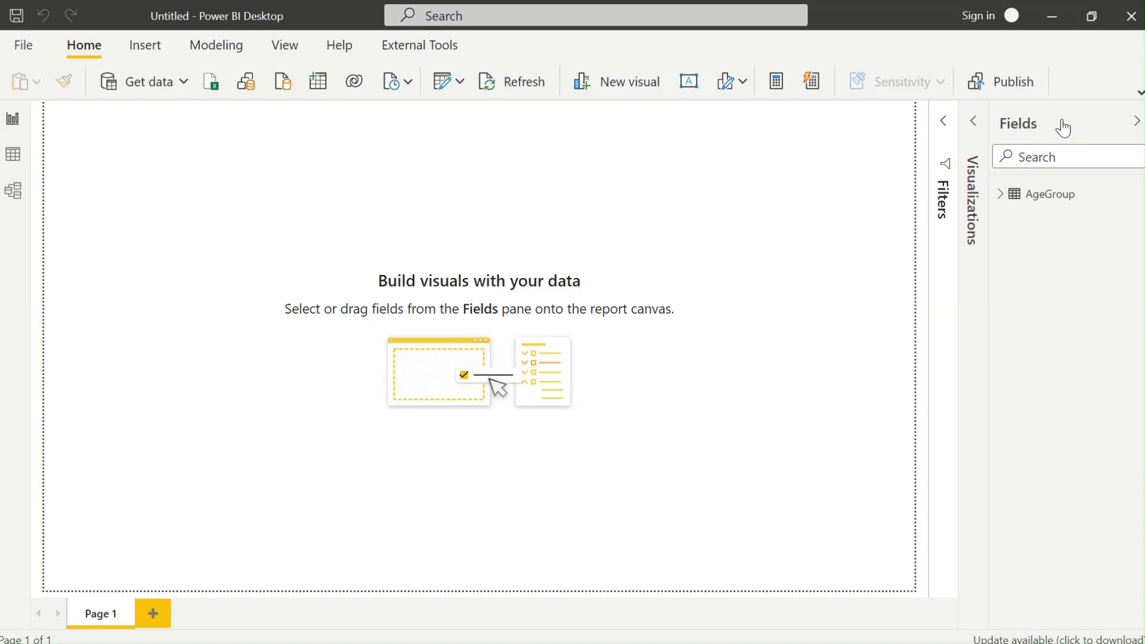
# Toggle the Fields, Visualizations and Filters panes, leaving all three collapsed.
pyautogui.click(1137, 121)
pyautogui.click(1129, 127)
pyautogui.click(1137, 121)
pyautogui.click(1107, 123)
pyautogui.click(975, 121)
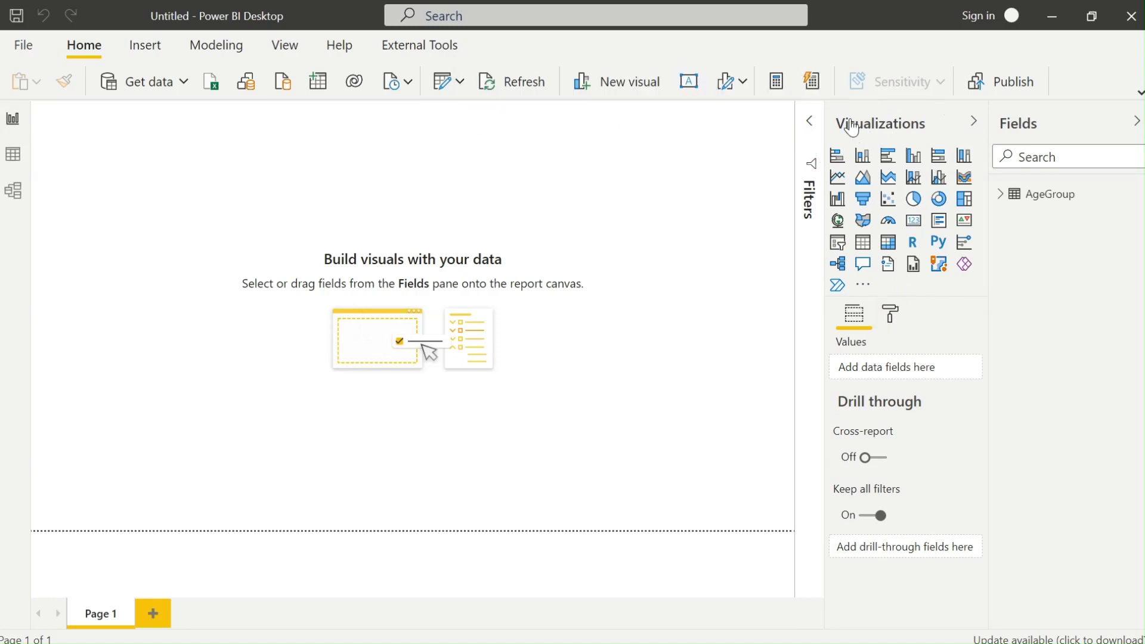
pyautogui.click(809, 123)
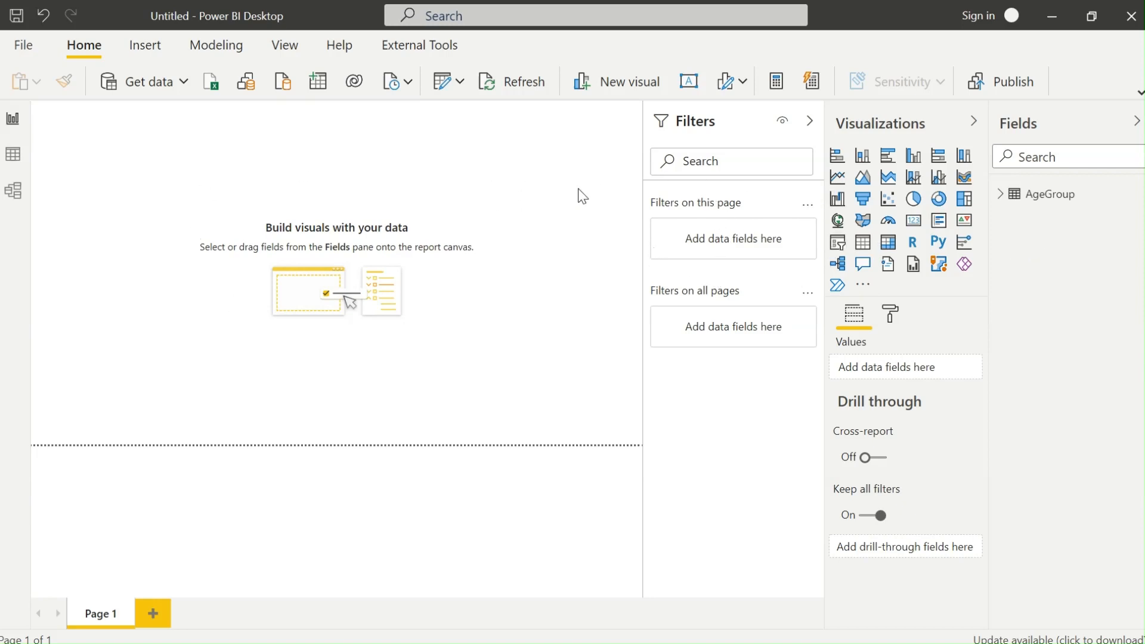
pyautogui.click(810, 120)
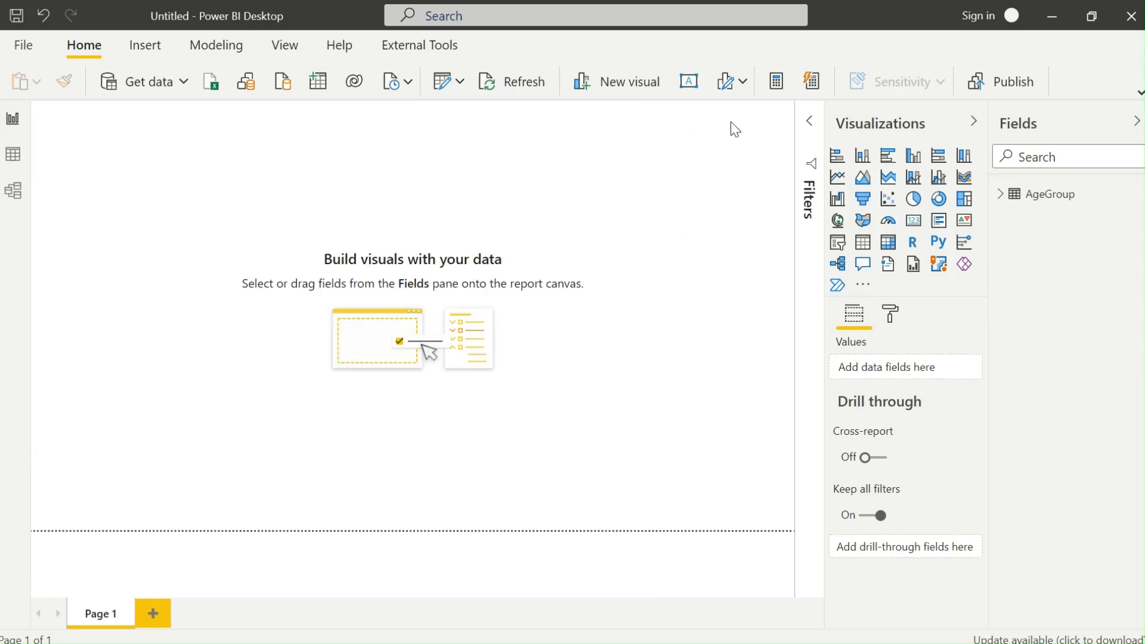
pyautogui.click(973, 121)
pyautogui.click(1136, 120)
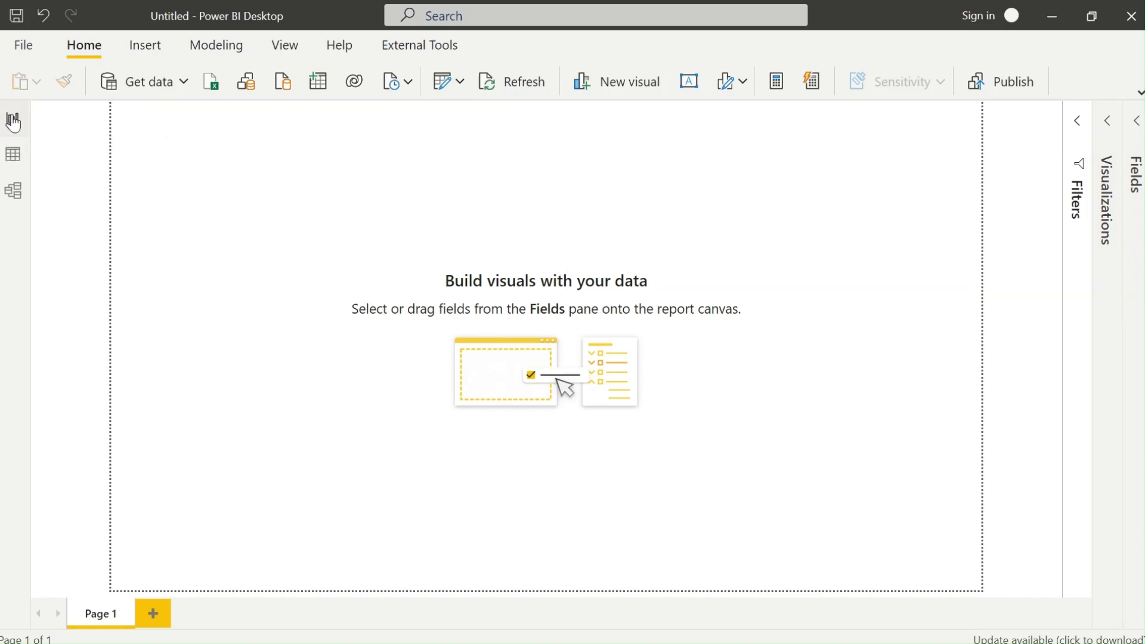
# In Data view, sort the AgeGroup table by Age, highest first.
pyautogui.click(7, 161)
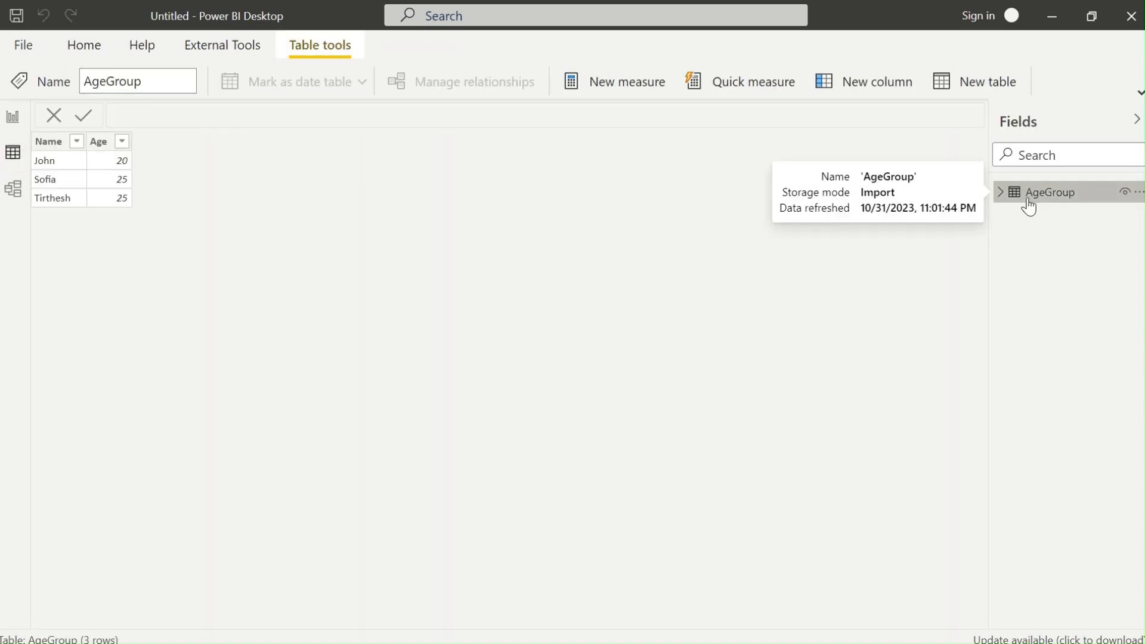
pyautogui.click(1001, 193)
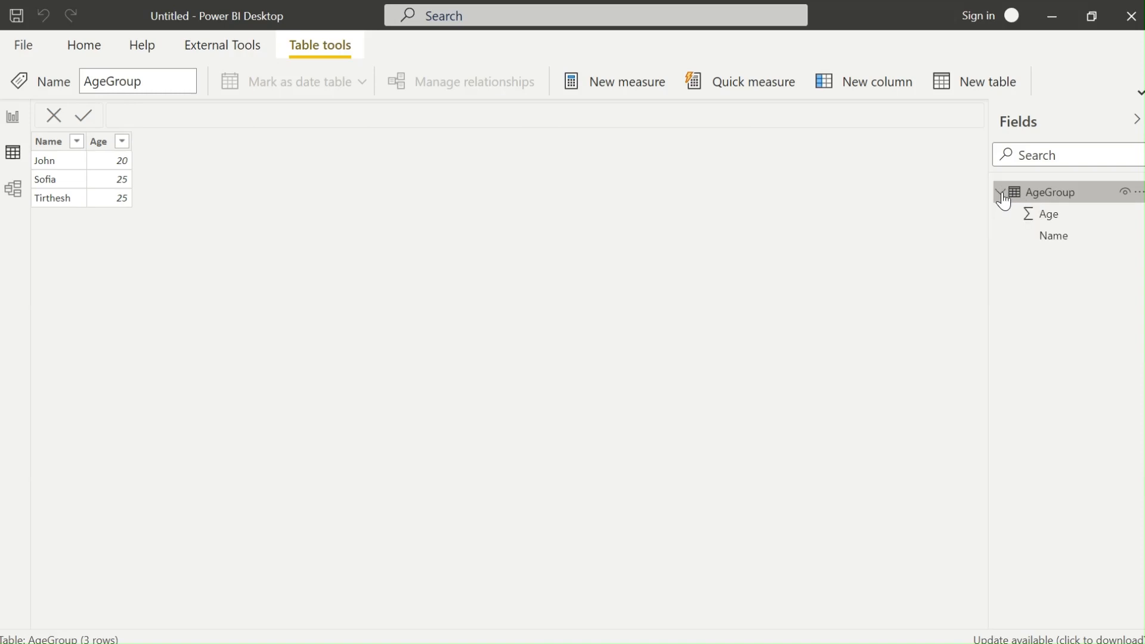
pyautogui.click(1059, 222)
pyautogui.click(1057, 236)
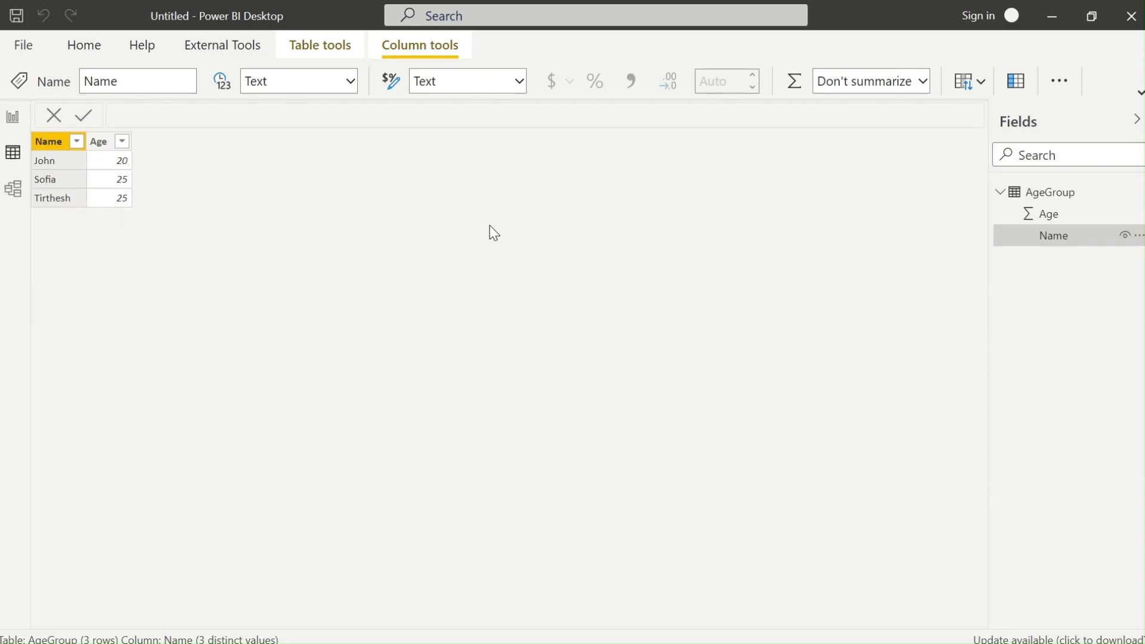
pyautogui.click(121, 141)
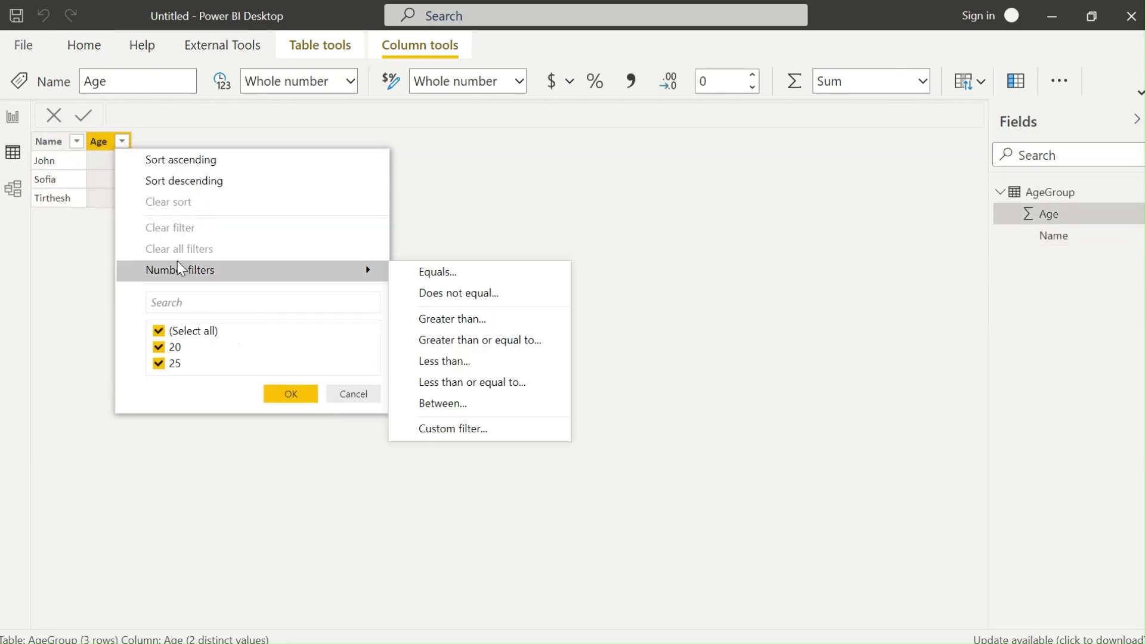
pyautogui.moveTo(231, 268)
pyautogui.click(199, 181)
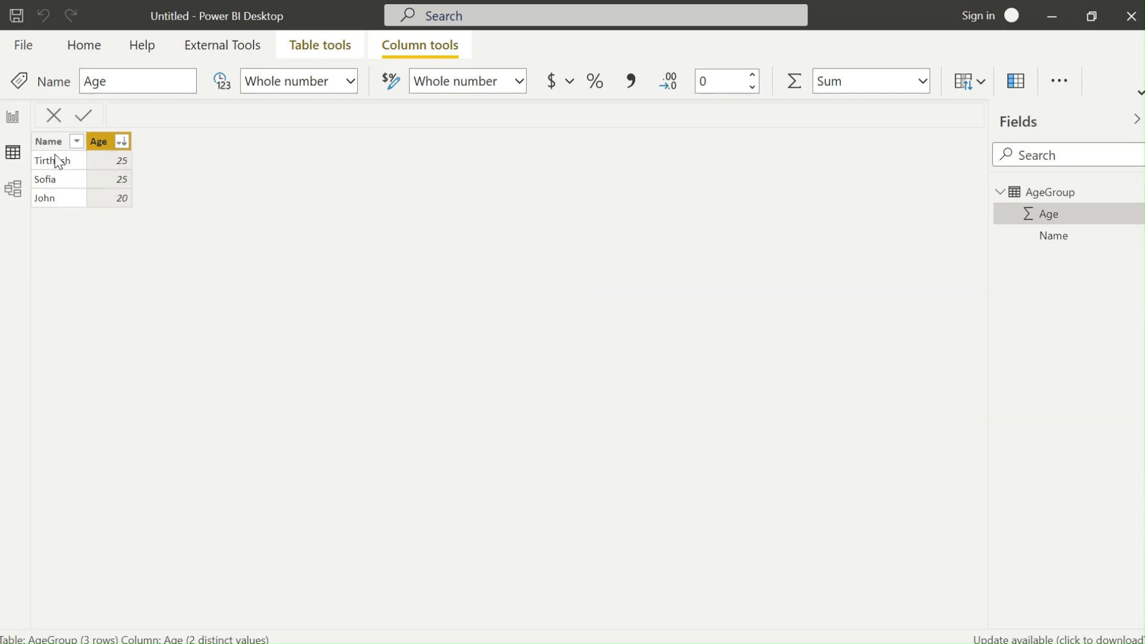
# Filter the Name column to show only Sofia.
pyautogui.click(76, 141)
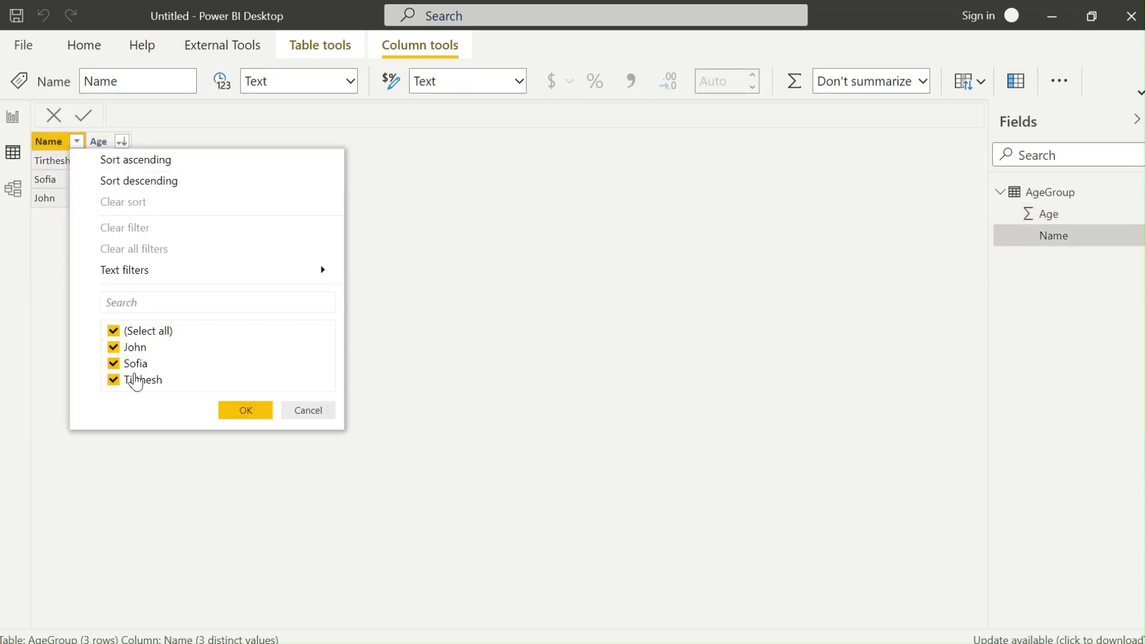
pyautogui.click(135, 332)
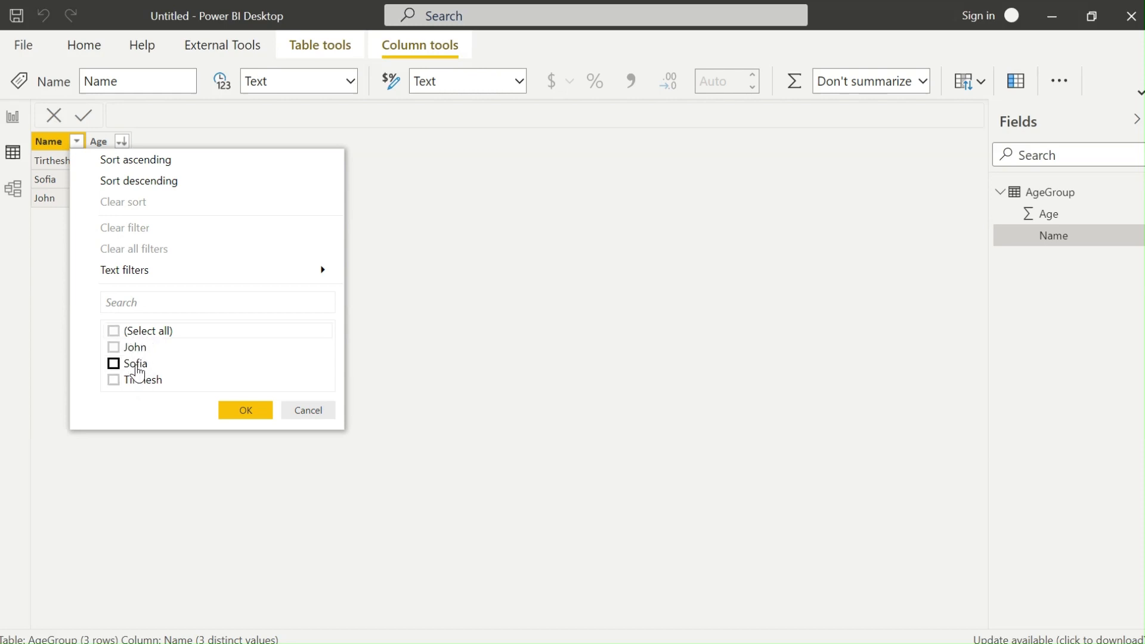
pyautogui.click(113, 364)
pyautogui.click(245, 409)
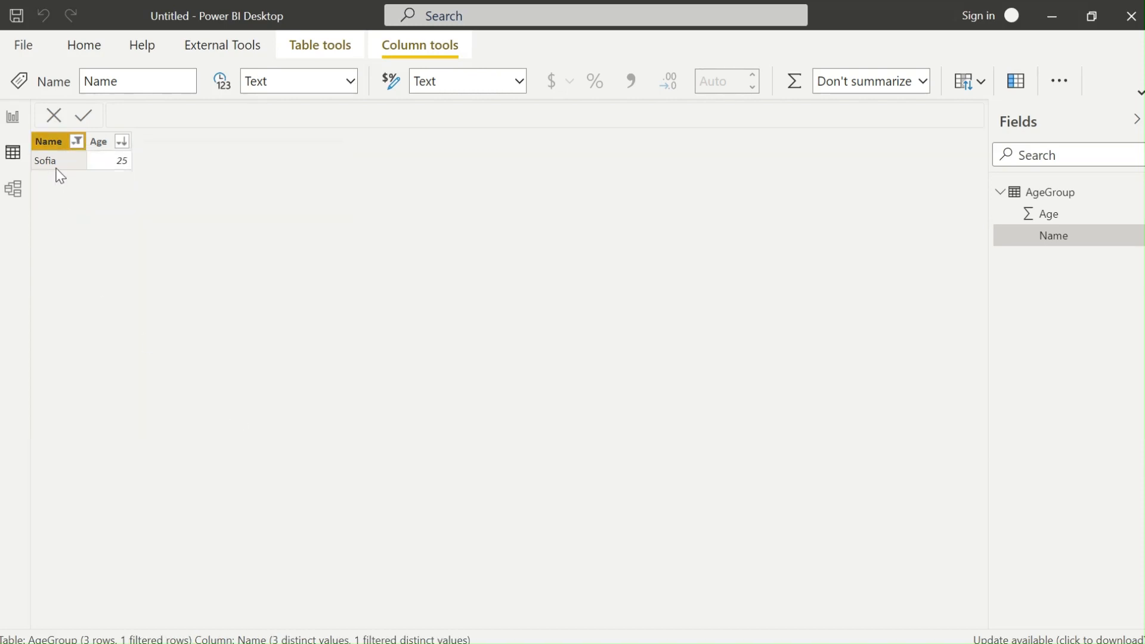
# Re-include all names in the Name filter and return to Report view.
pyautogui.click(77, 141)
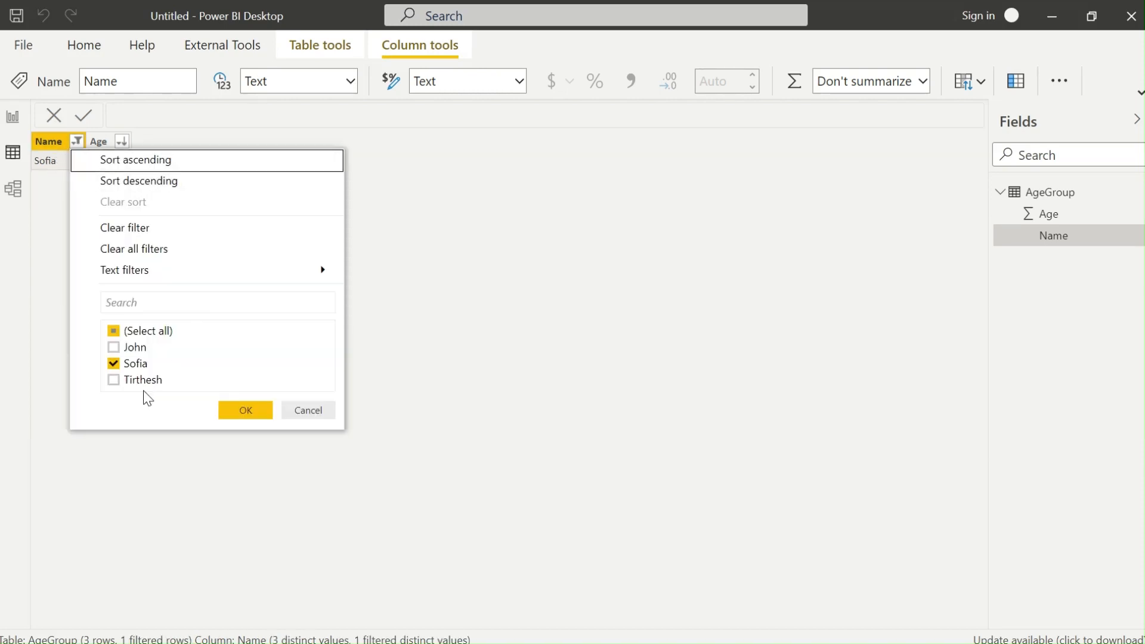
pyautogui.click(123, 332)
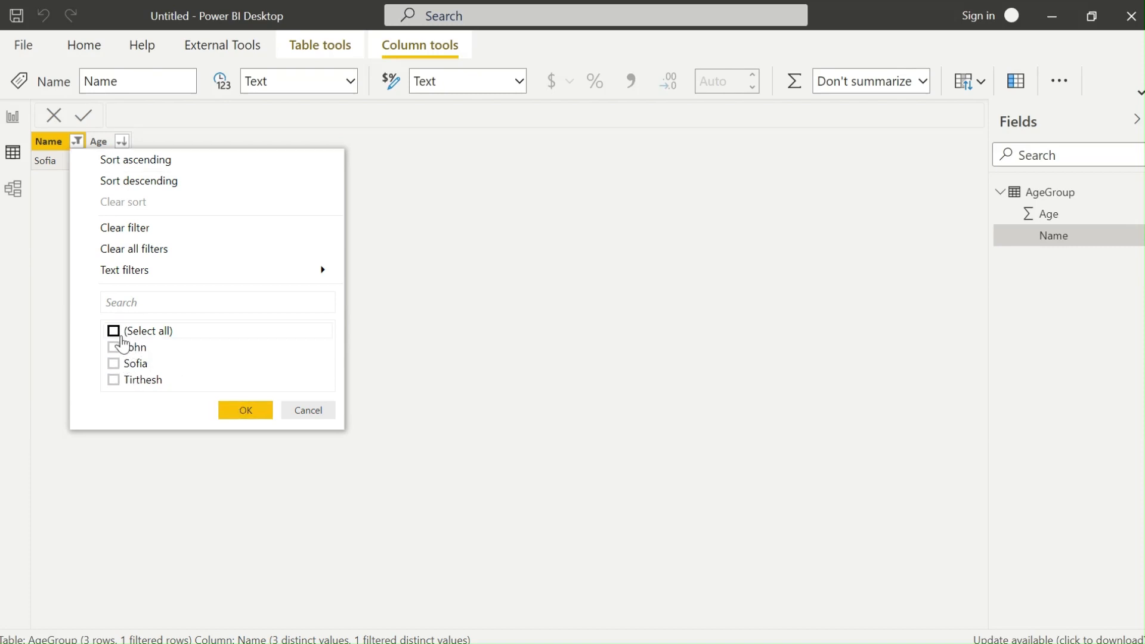
pyautogui.click(113, 331)
pyautogui.click(242, 411)
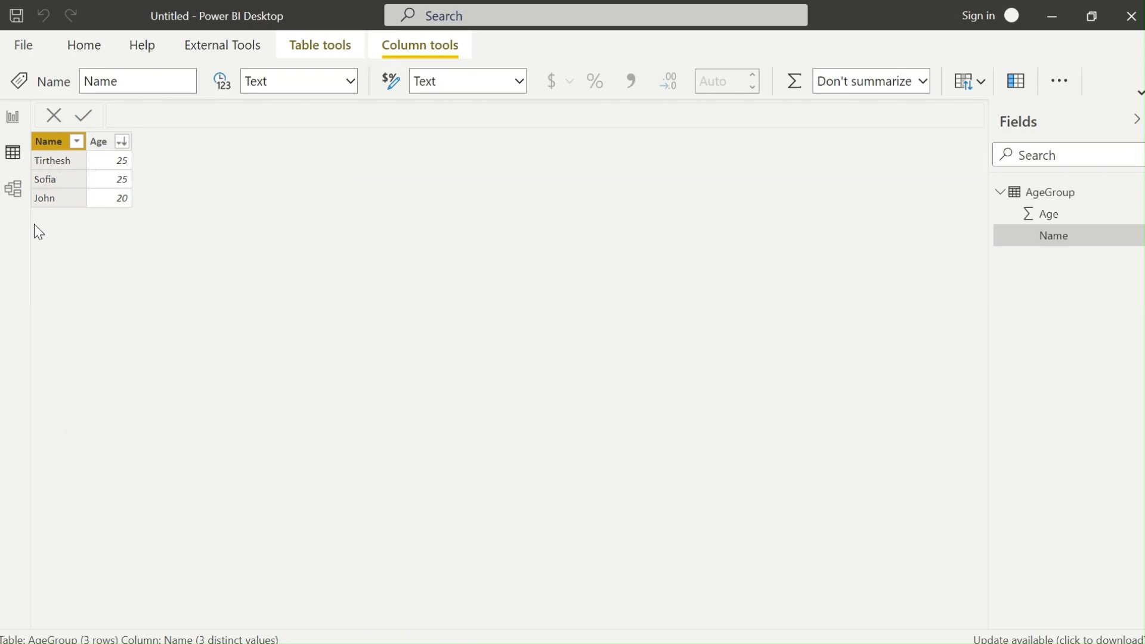
pyautogui.click(7, 121)
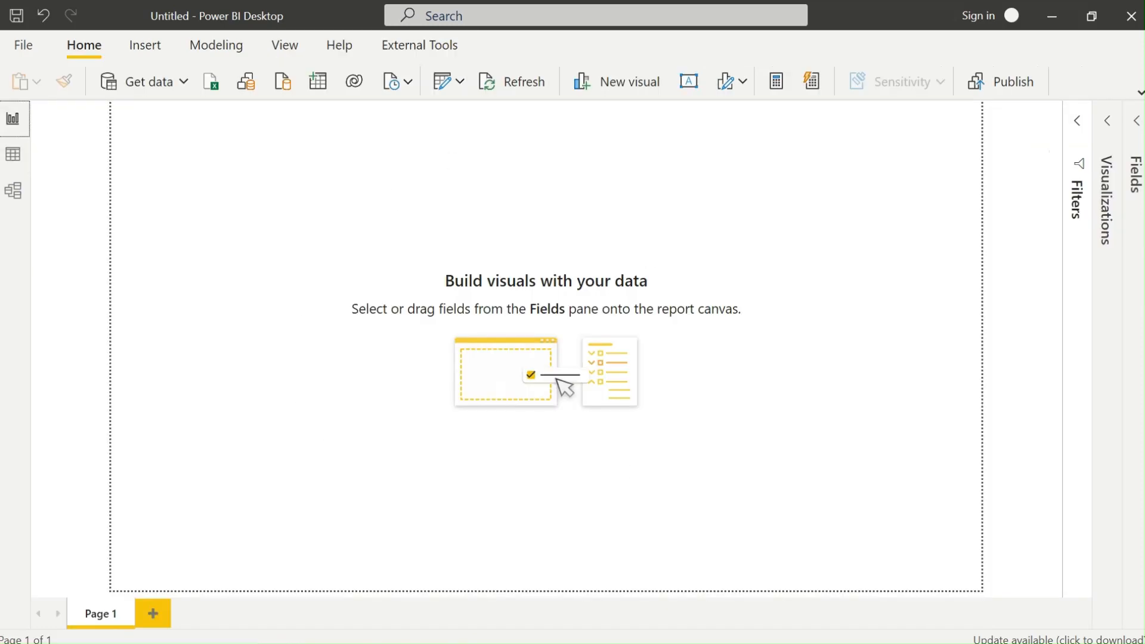
# Inspect the AgeGroup model diagram with its side panes hidden, then go back to Report view.
pyautogui.click(13, 190)
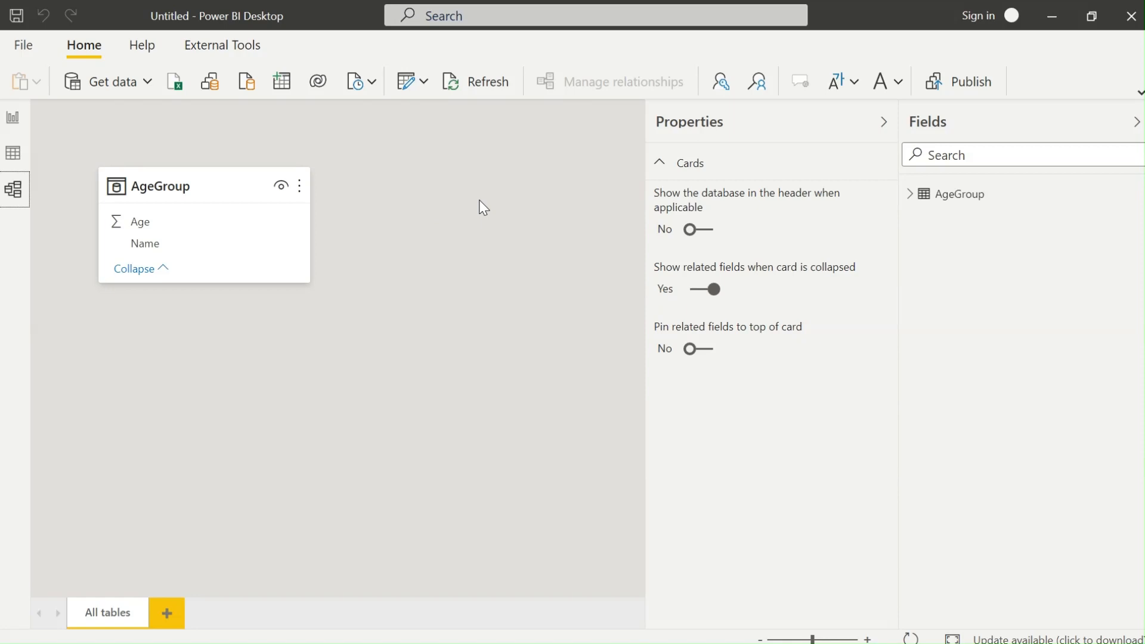
pyautogui.click(883, 122)
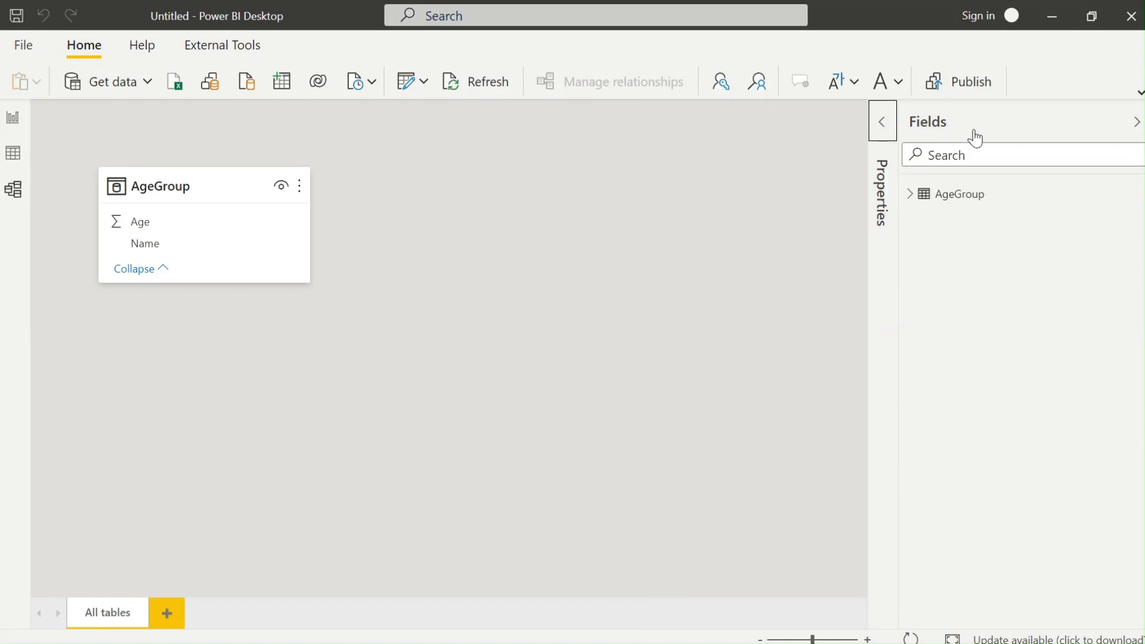
pyautogui.click(1003, 128)
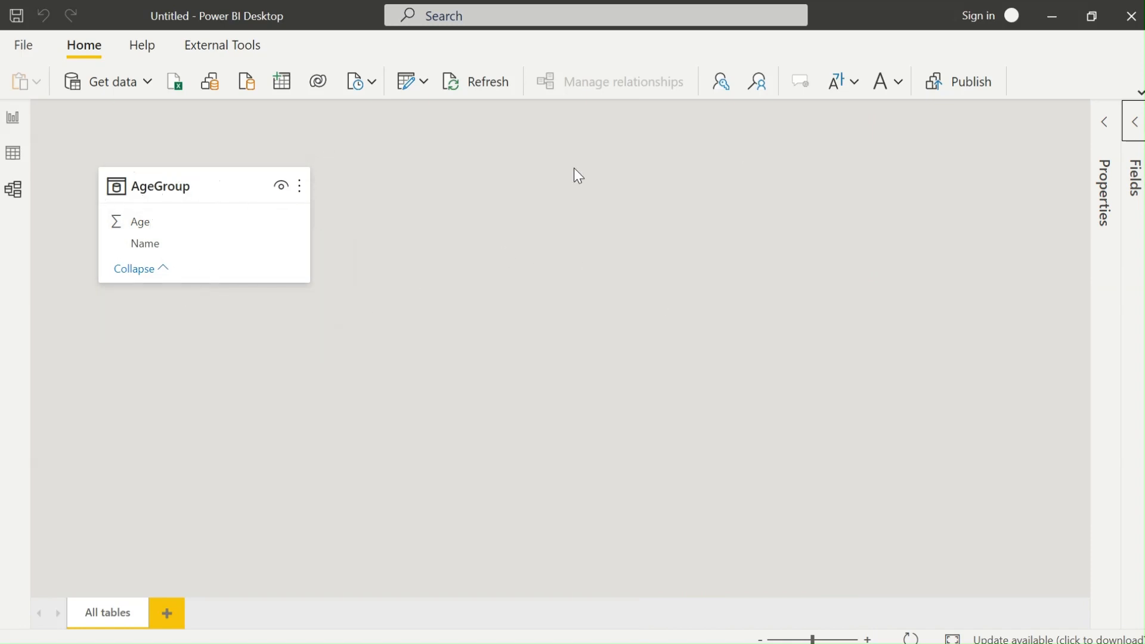
pyautogui.click(13, 119)
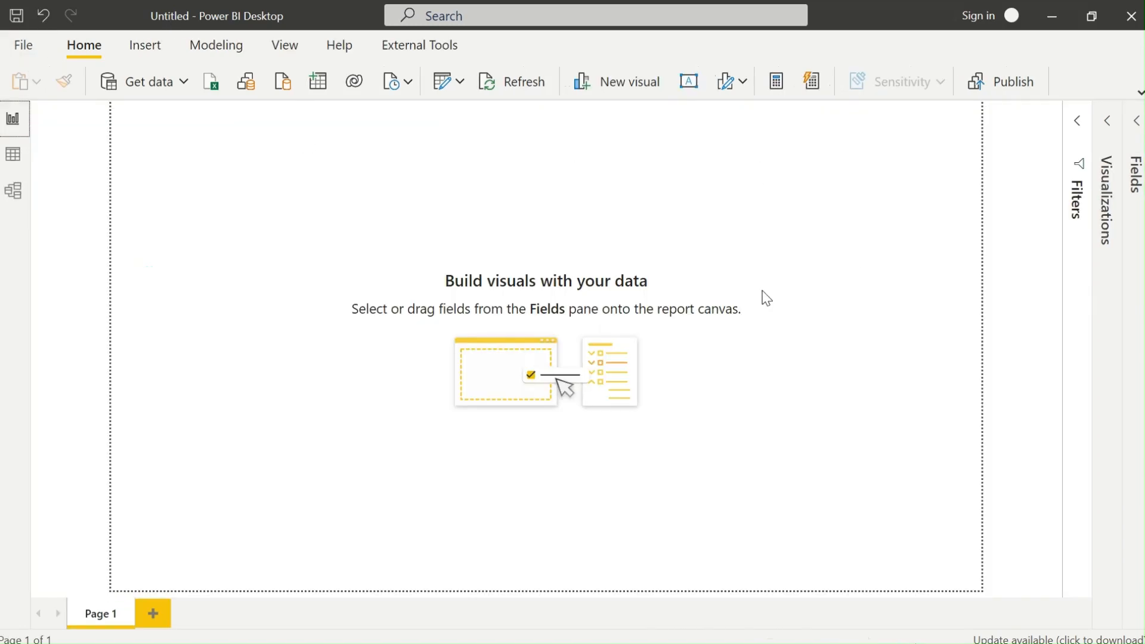
# Reopen the Fields pane, dismiss Transform data, and expand AgeGroup to show Age and Name.
pyautogui.click(1135, 143)
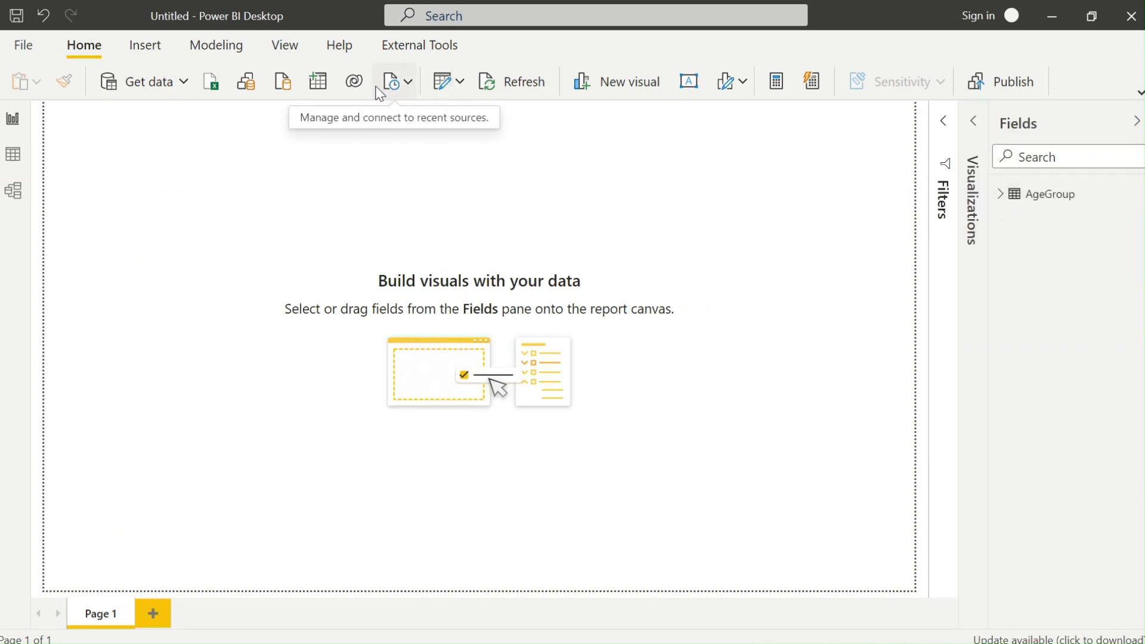
pyautogui.click(460, 81)
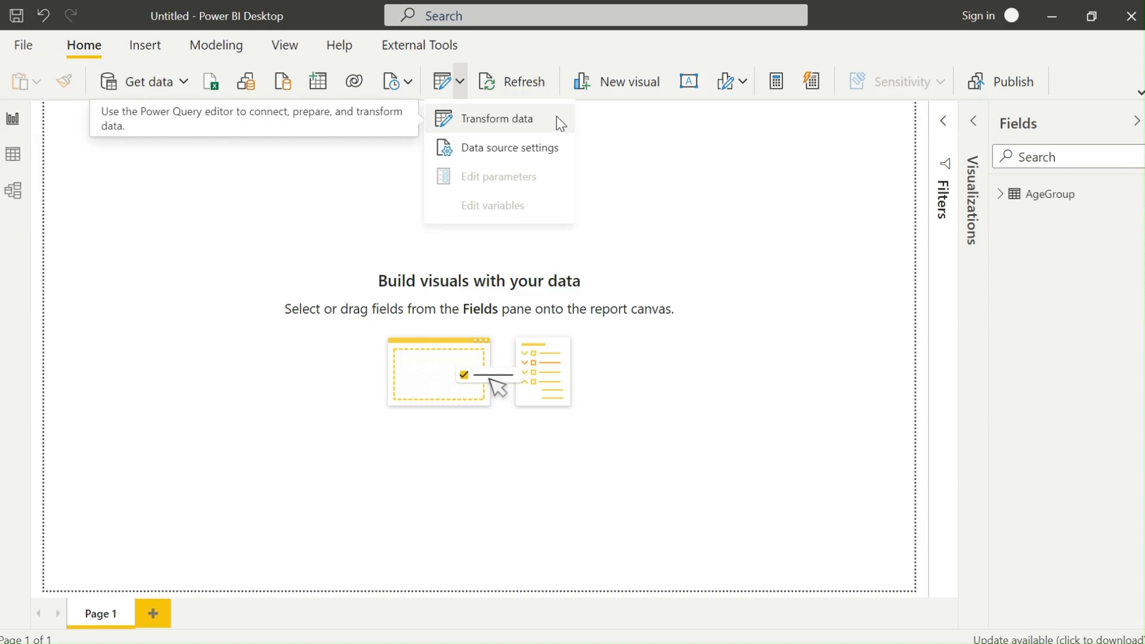
pyautogui.click(616, 119)
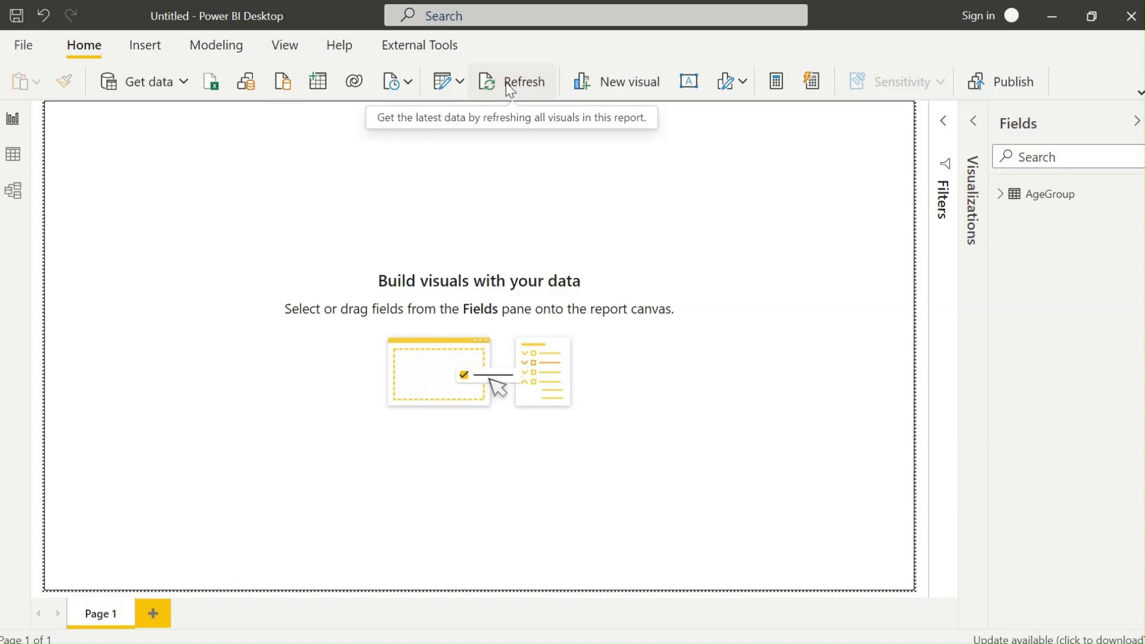
pyautogui.click(1000, 197)
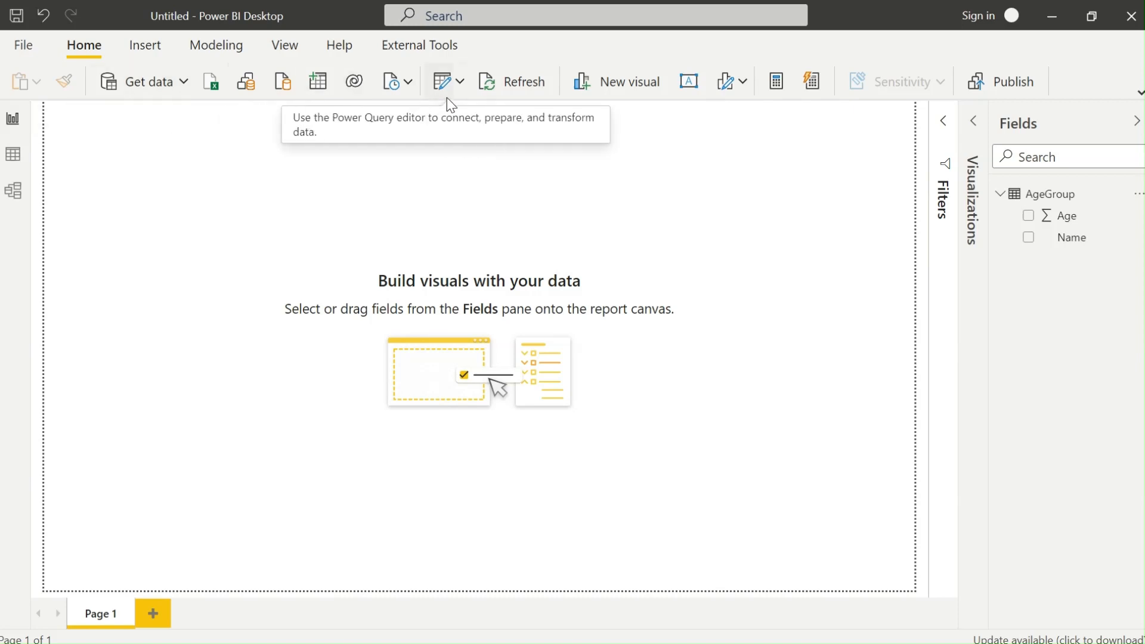
# Insert a blank column chart visual onto Page 1.
pyautogui.click(508, 86)
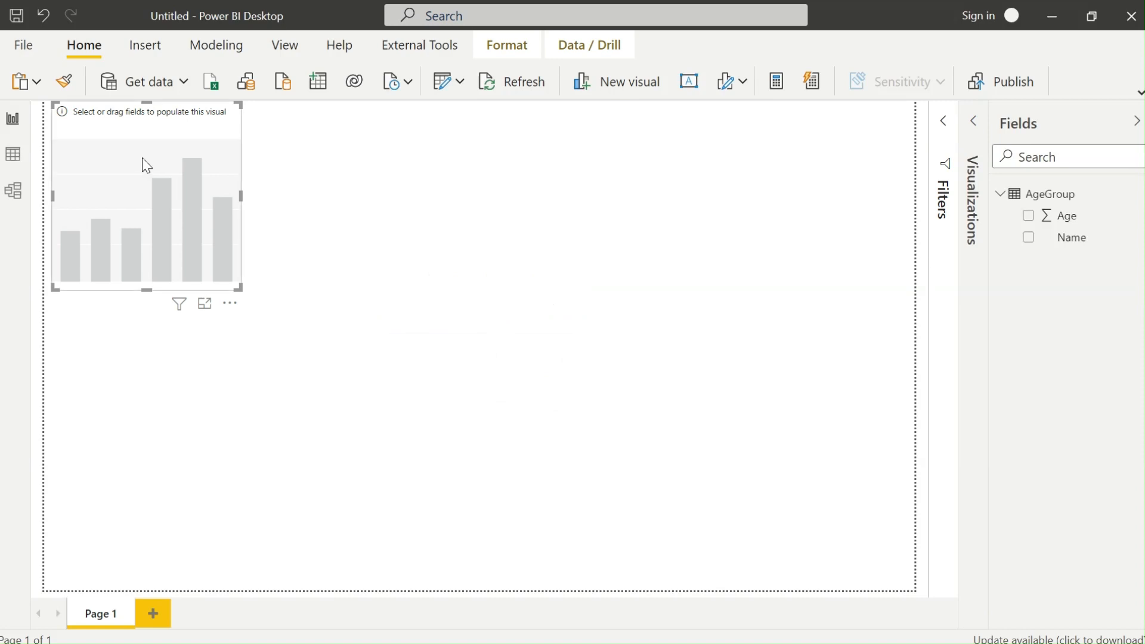
# Try stacked bar, clustered column and clustered bar types, then make the visual a table.
pyautogui.click(977, 121)
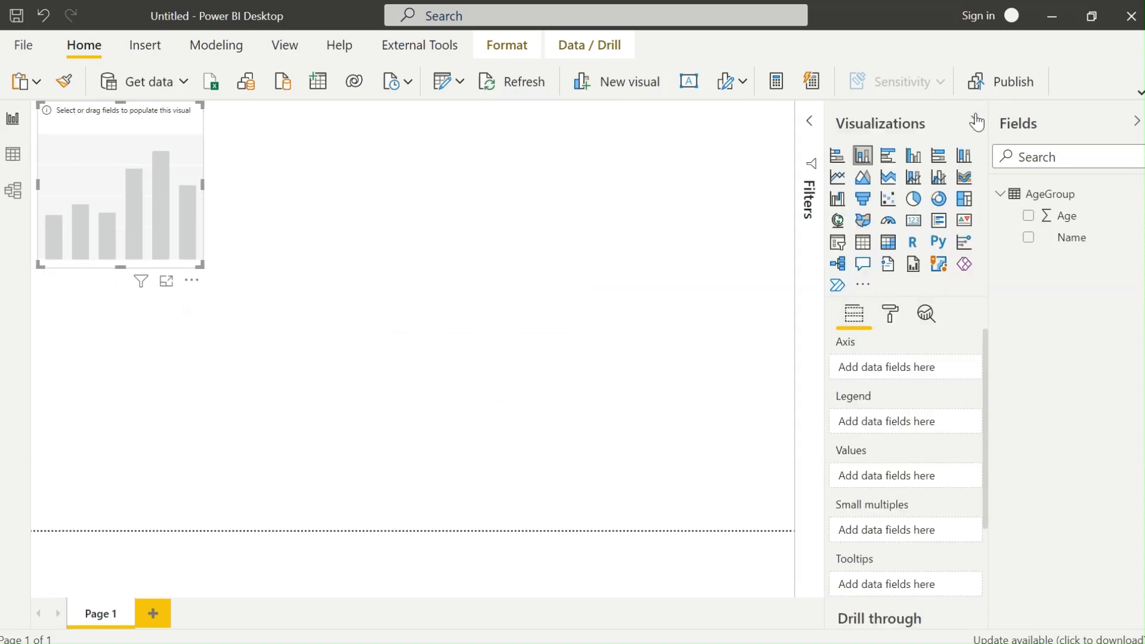
pyautogui.click(838, 156)
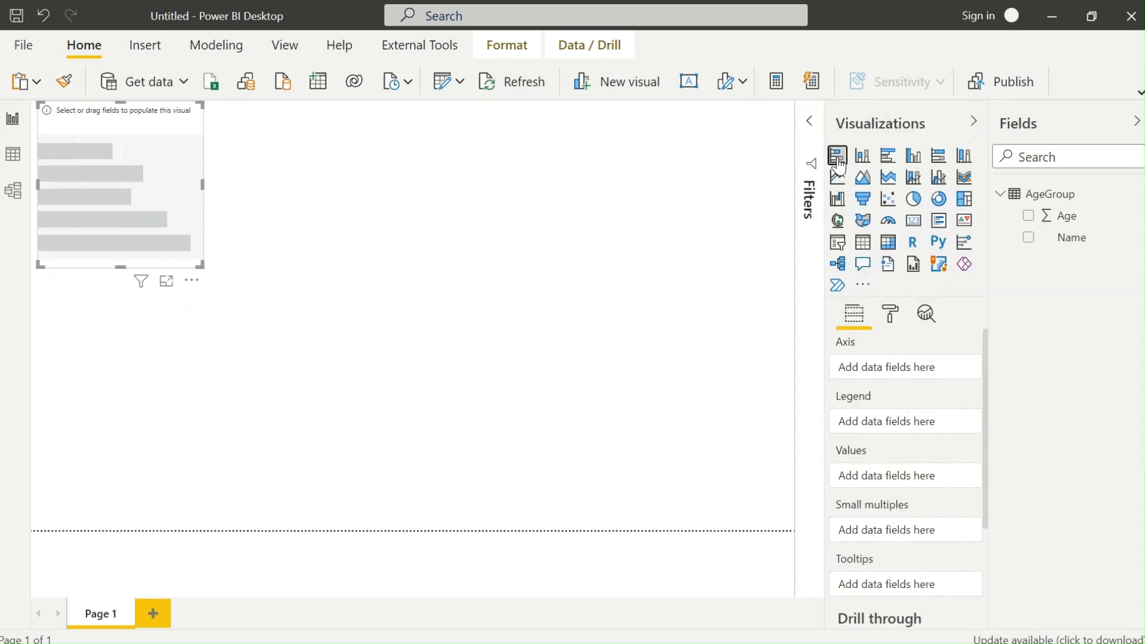
pyautogui.click(873, 158)
pyautogui.click(888, 156)
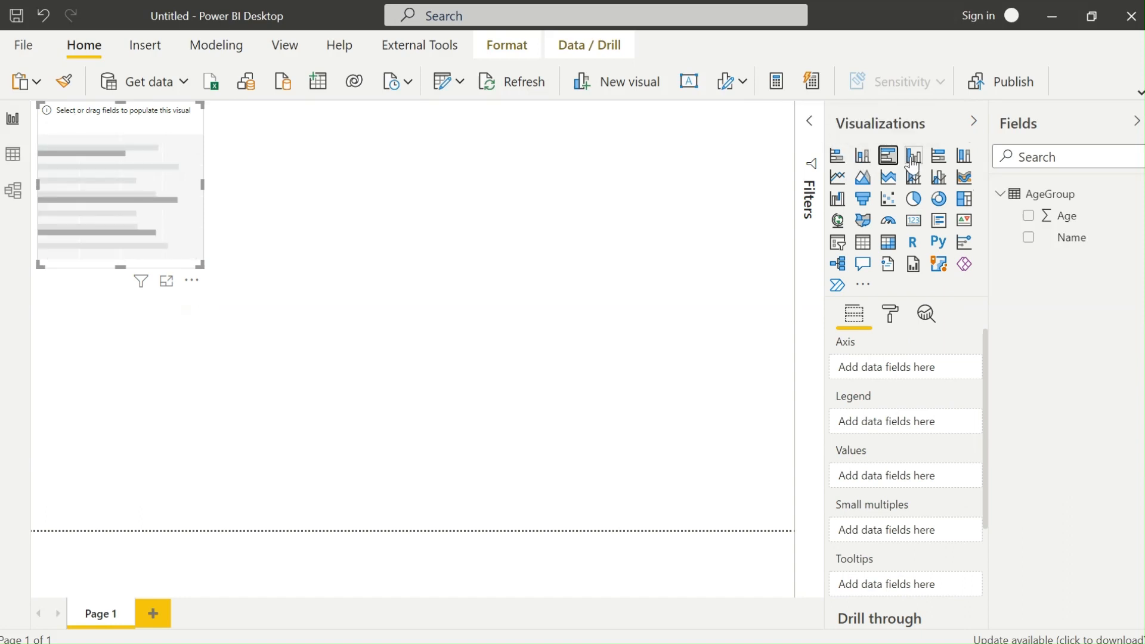
pyautogui.click(913, 157)
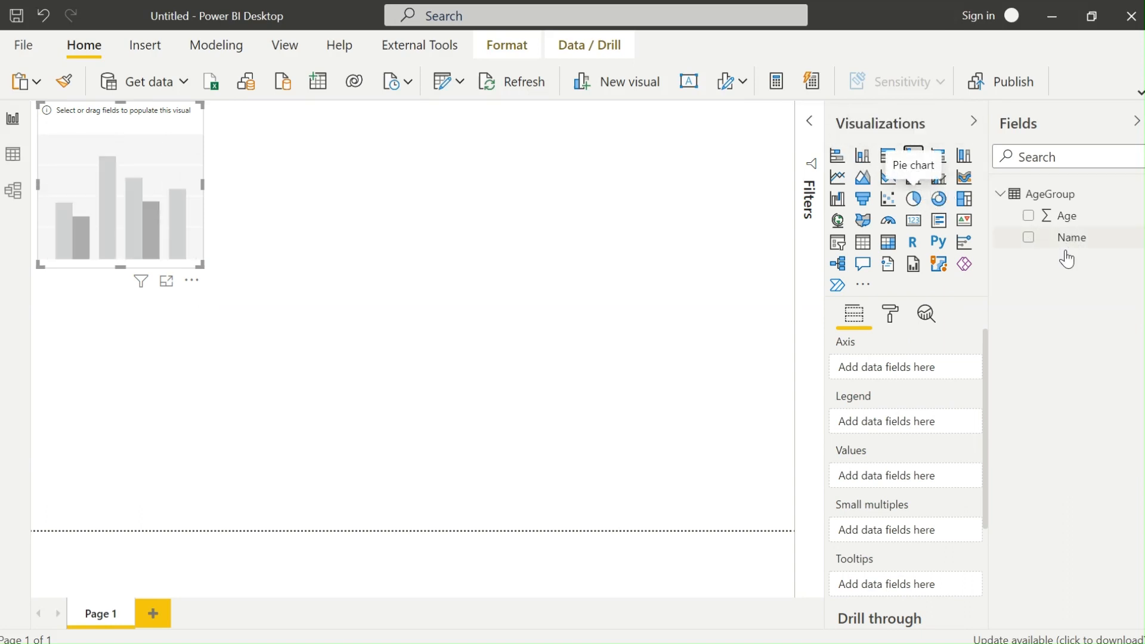
pyautogui.click(863, 242)
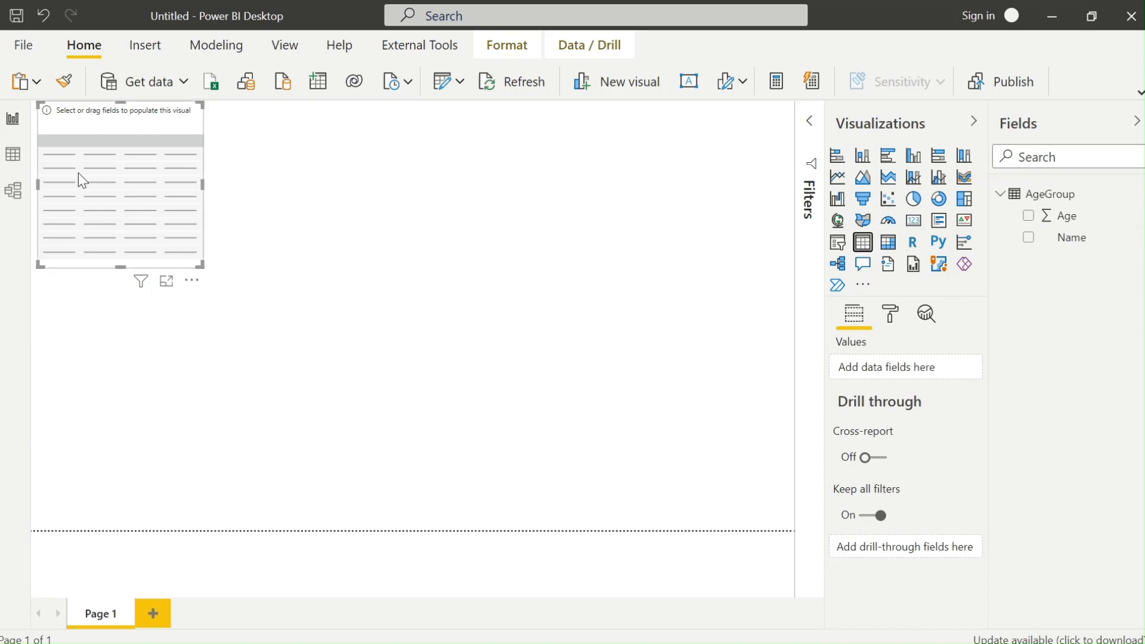
# Move the table visual down and right and add Name and Age to it, totalling 70.
pyautogui.moveTo(81, 181); pyautogui.dragTo(170, 263)
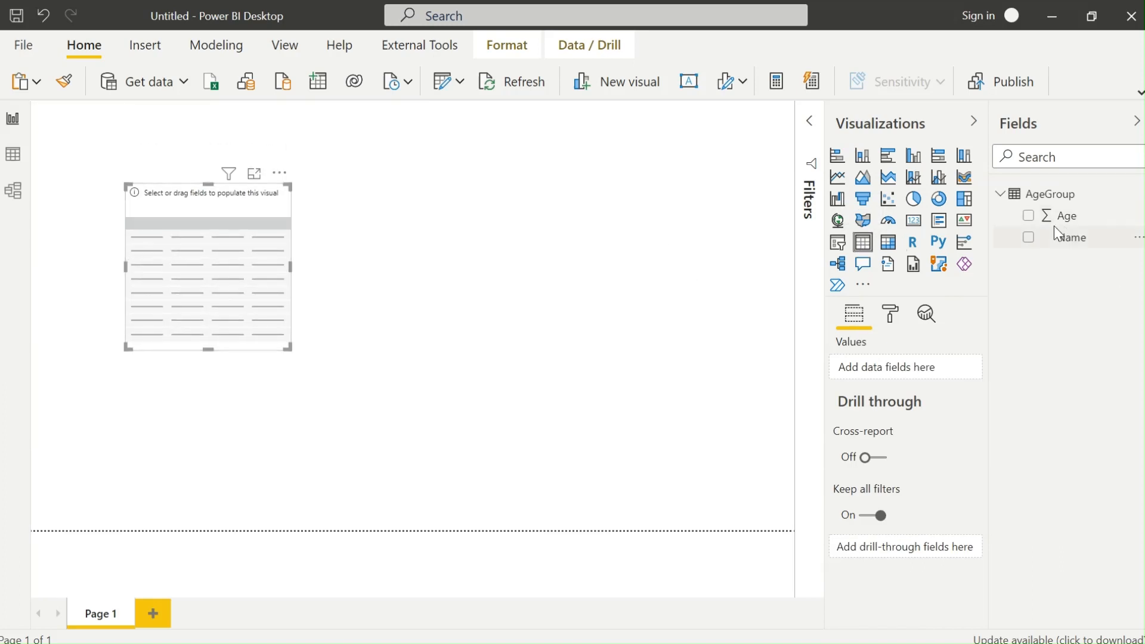
pyautogui.moveTo(1072, 240); pyautogui.dragTo(885, 358)
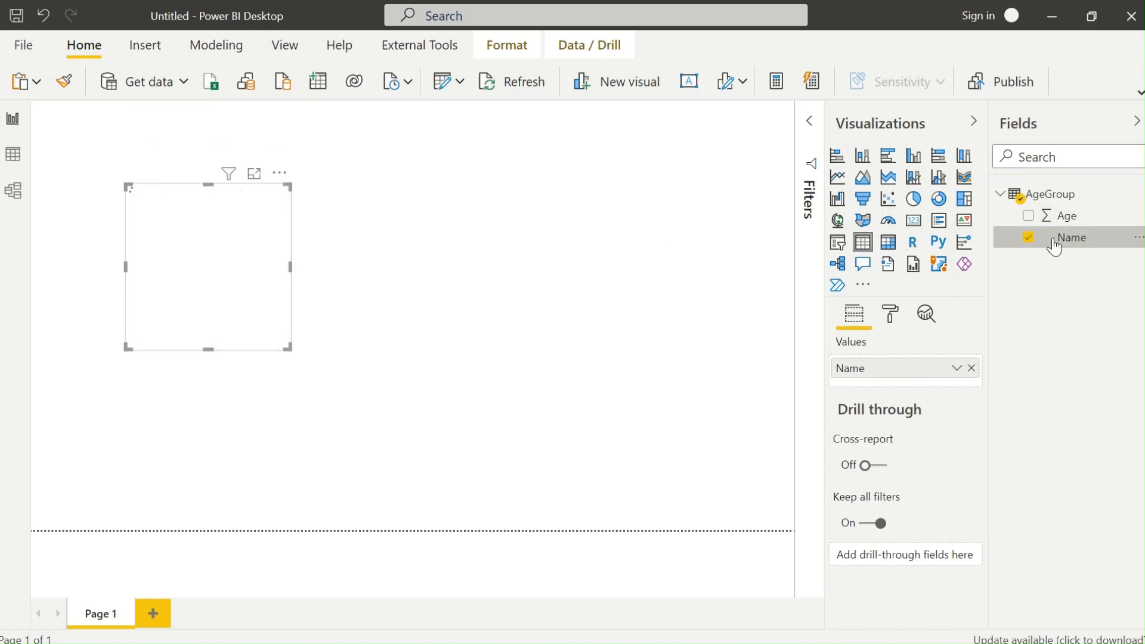
pyautogui.moveTo(1061, 217); pyautogui.dragTo(915, 379)
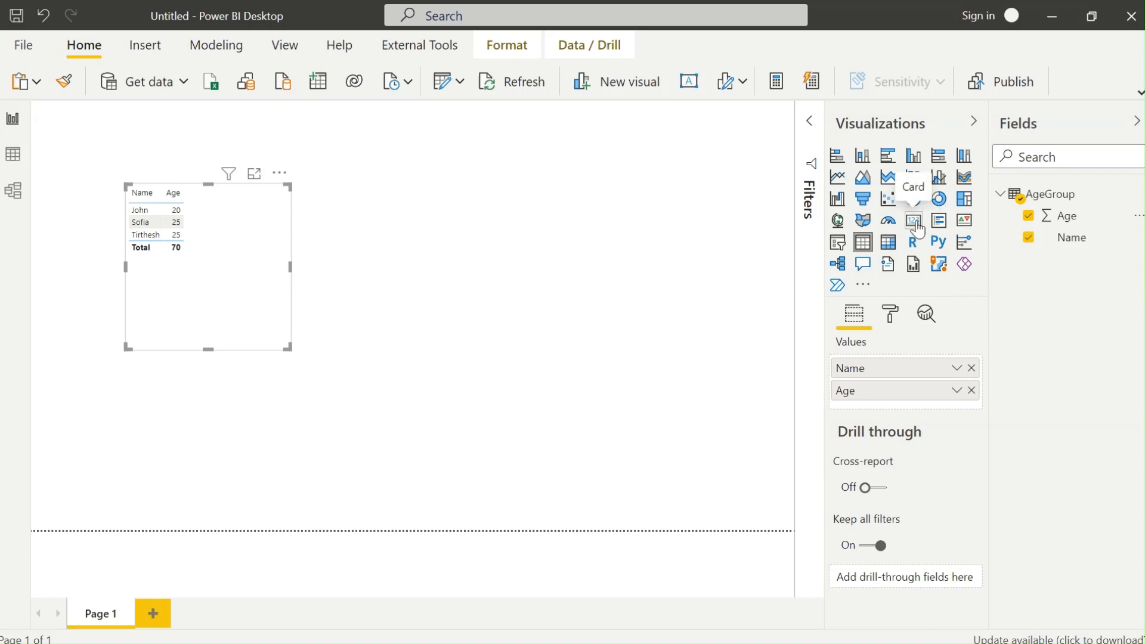
# Turn the table into a card showing Average of Age (23.33), then widen it and move it to the top centre.
pyautogui.click(917, 226)
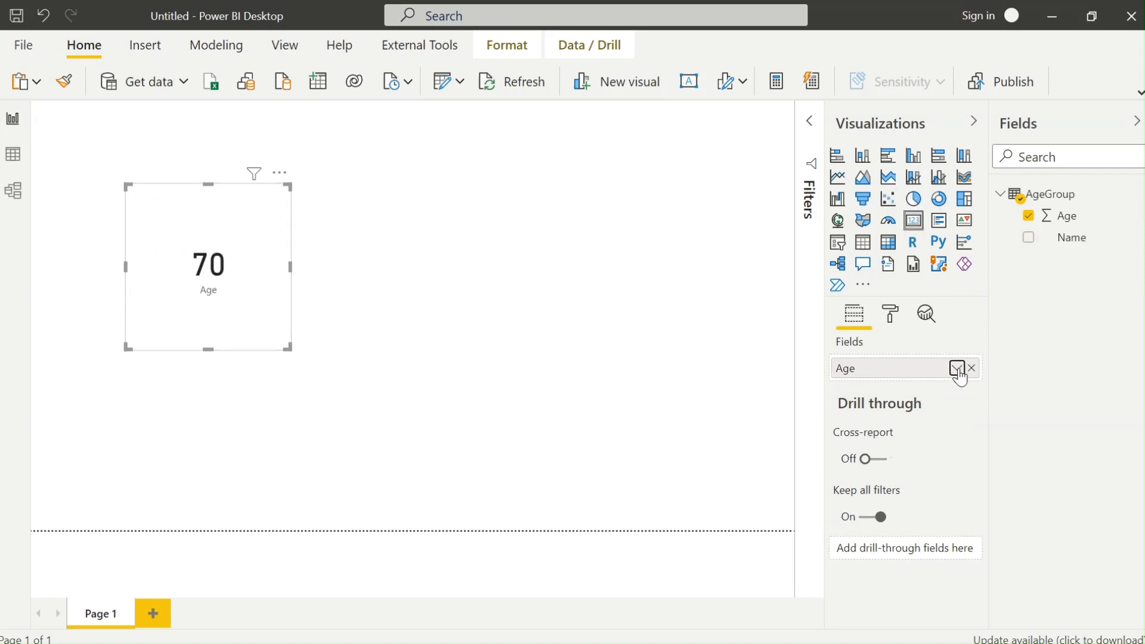
pyautogui.click(958, 368)
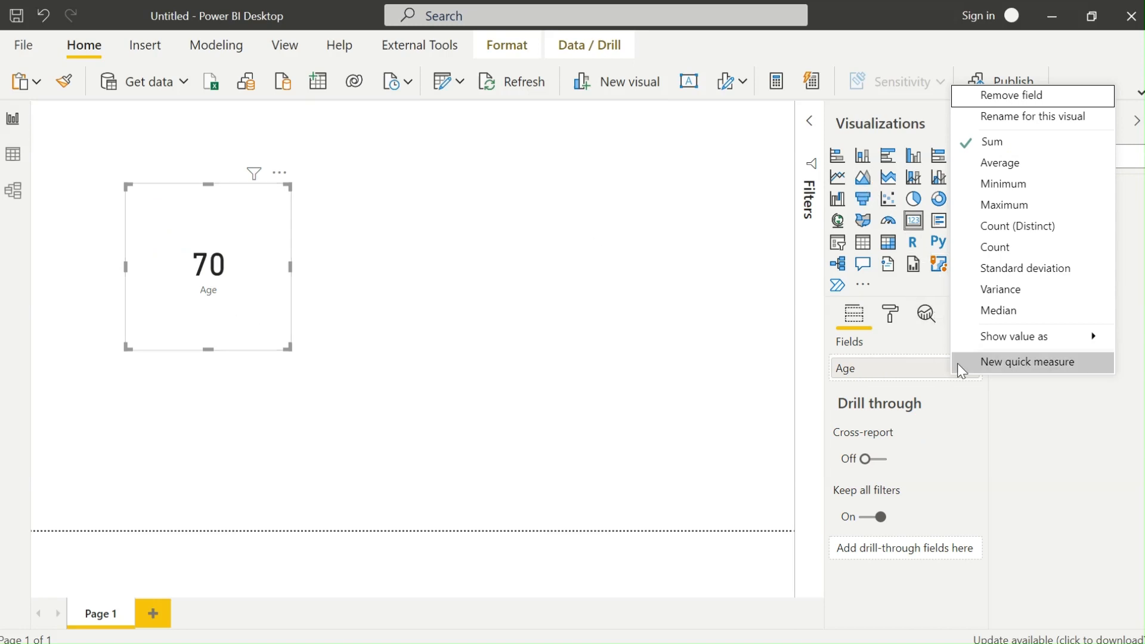
pyautogui.click(1027, 165)
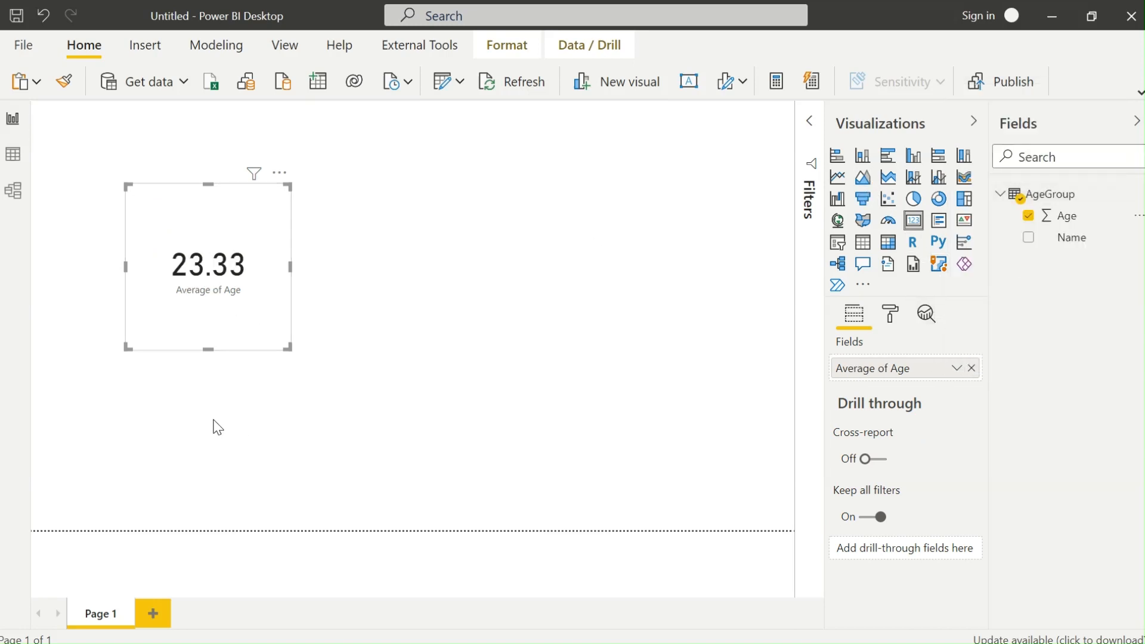
pyautogui.moveTo(288, 347); pyautogui.dragTo(325, 263)
pyautogui.moveTo(274, 228); pyautogui.dragTo(576, 180)
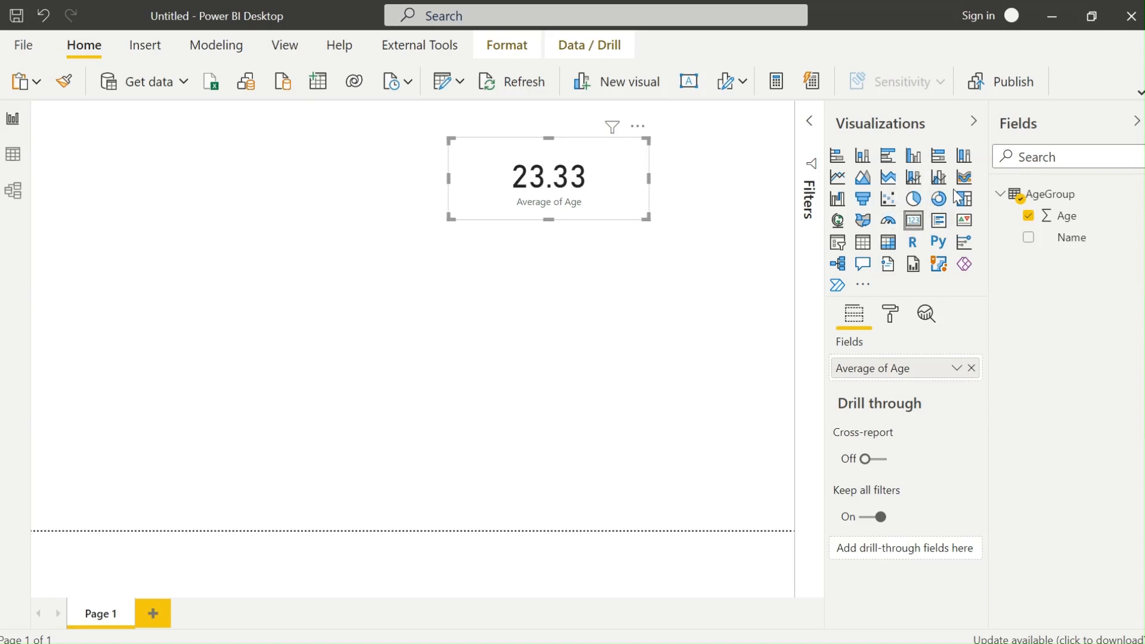
# Change the card to a pie chart of Average of Age (23.33, 100%) and make it taller.
pyautogui.click(913, 198)
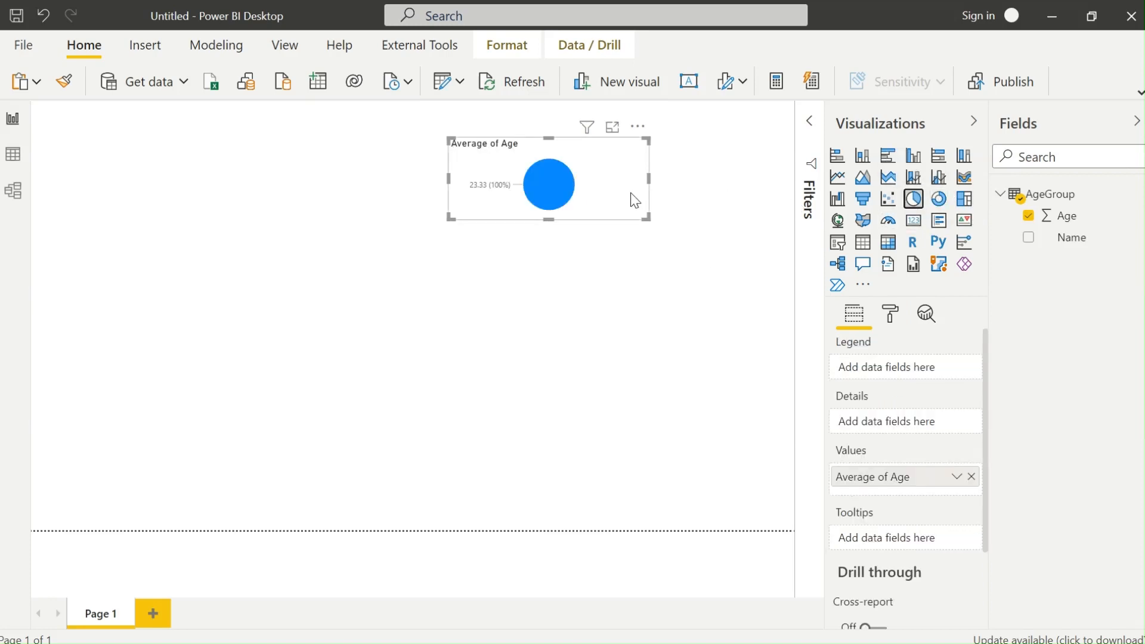
pyautogui.moveTo(648, 219); pyautogui.dragTo(642, 377)
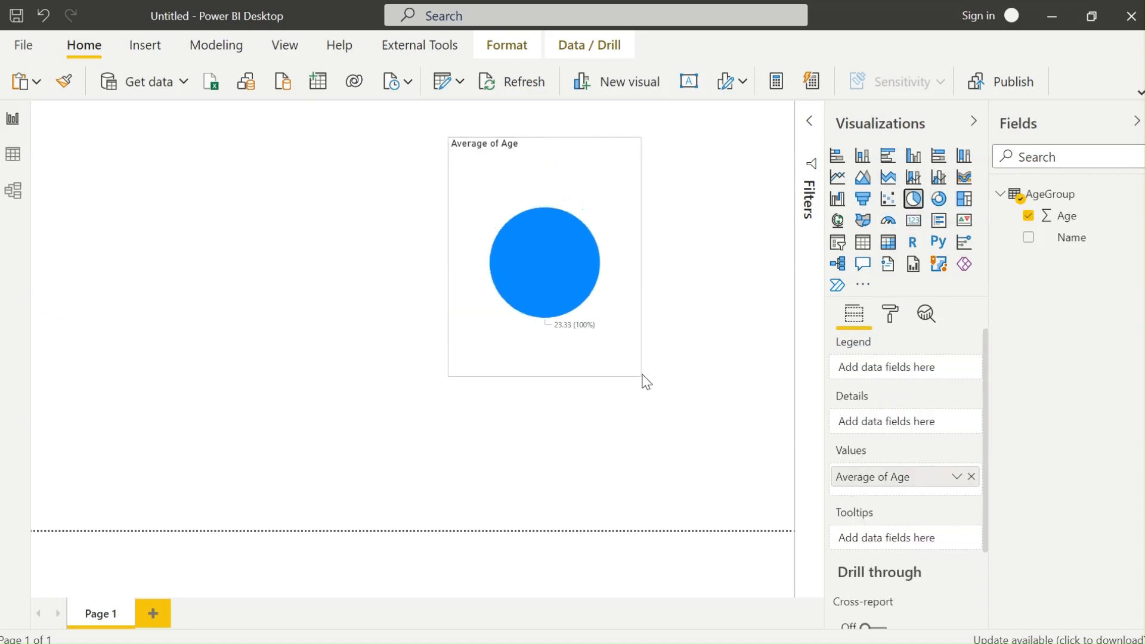
pyautogui.click(957, 476)
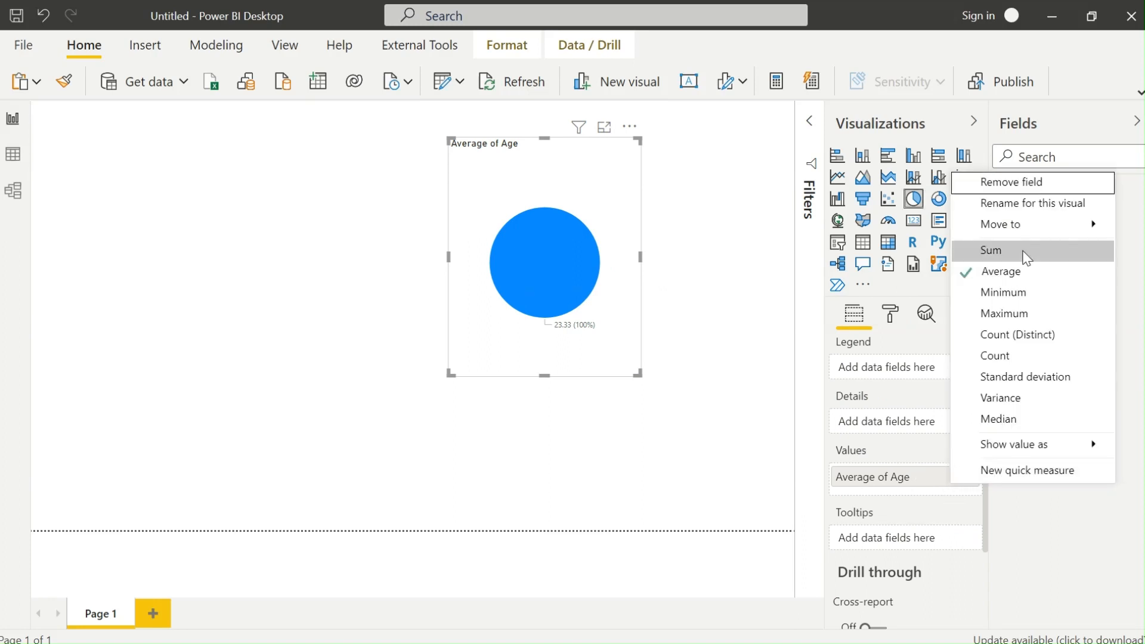
pyautogui.click(886, 396)
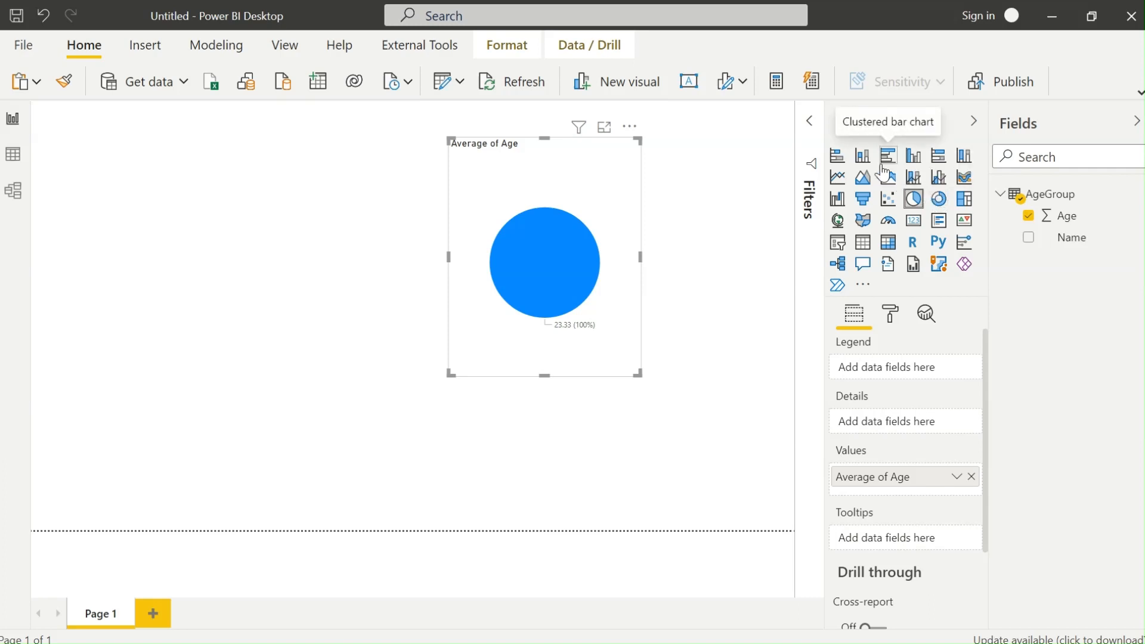
# Convert the pie to a stacked bar chart with Name on the axis and Age as values.
pyautogui.click(840, 159)
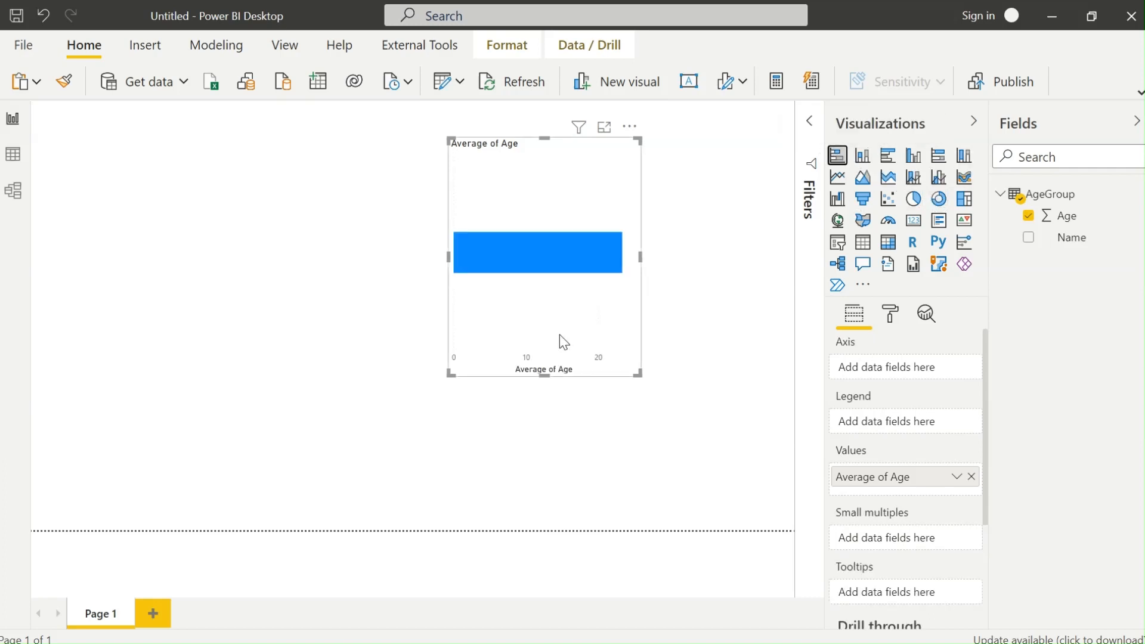
pyautogui.click(971, 477)
pyautogui.moveTo(1069, 236); pyautogui.dragTo(900, 367)
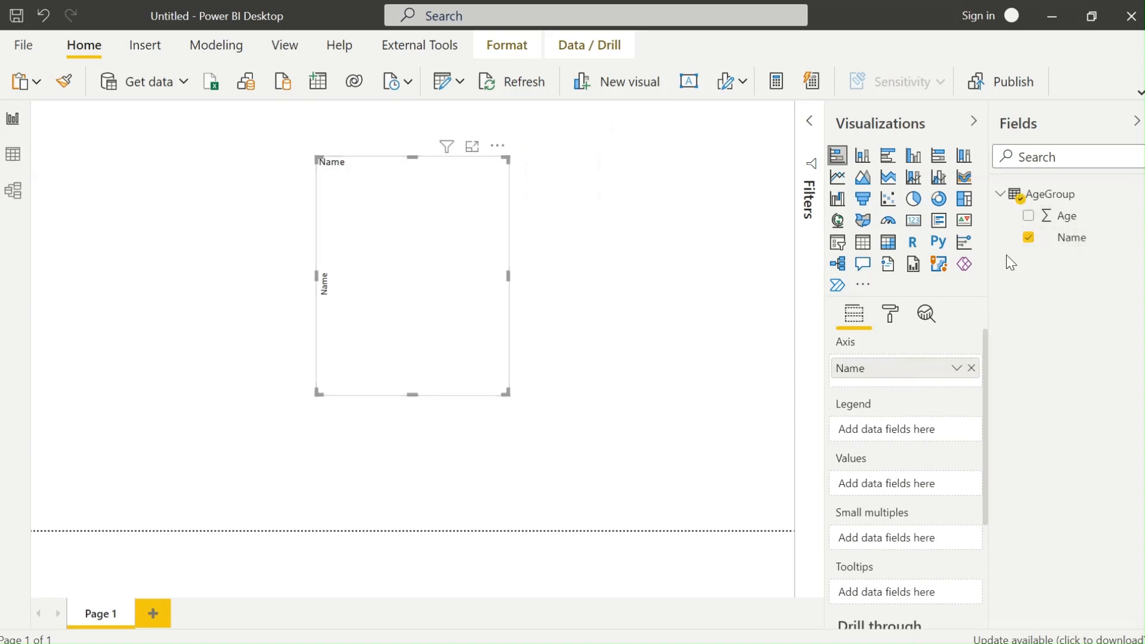
pyautogui.moveTo(1067, 216); pyautogui.dragTo(892, 430)
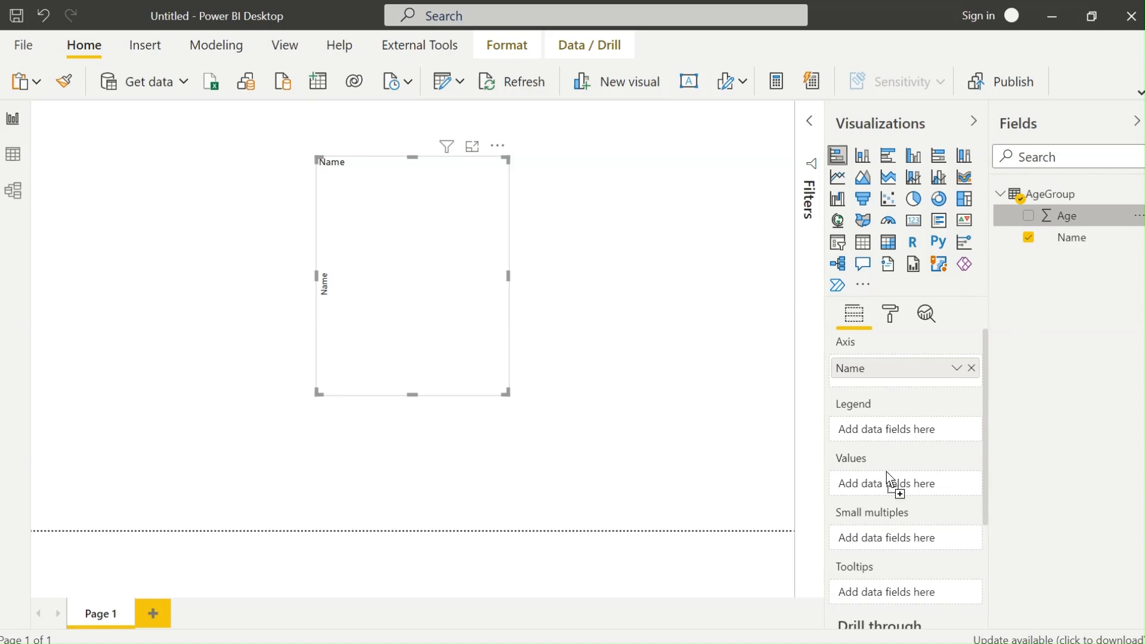
pyautogui.moveTo(886, 485); pyautogui.dragTo(886, 486)
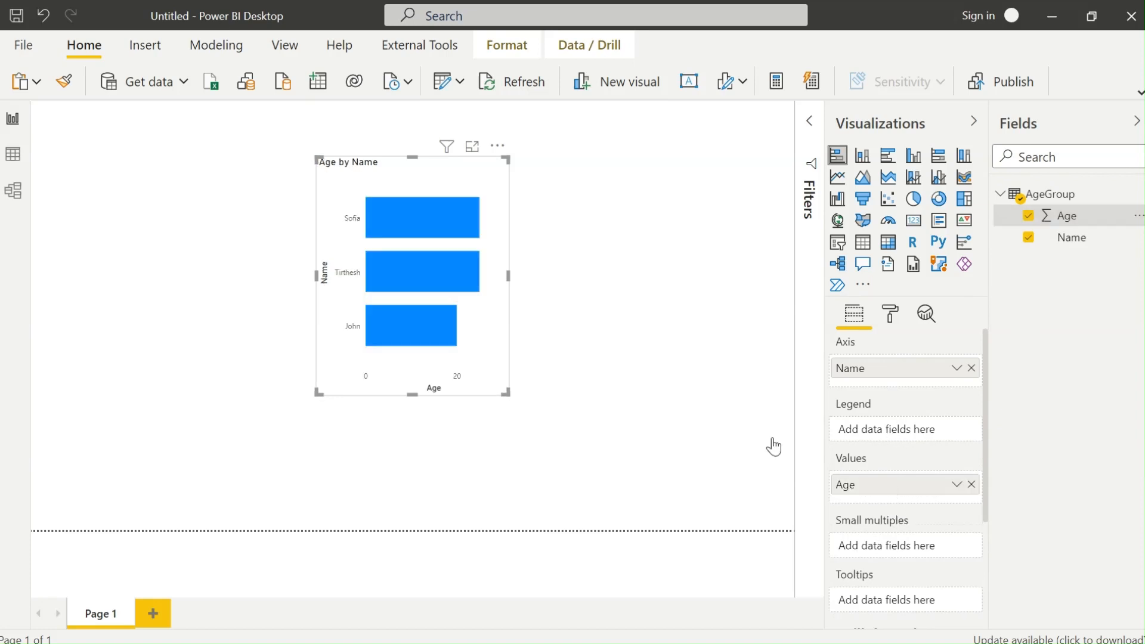
# Enlarge the Age by Name bar chart by stretching it right, left and down.
pyautogui.click(511, 405)
pyautogui.click(508, 396)
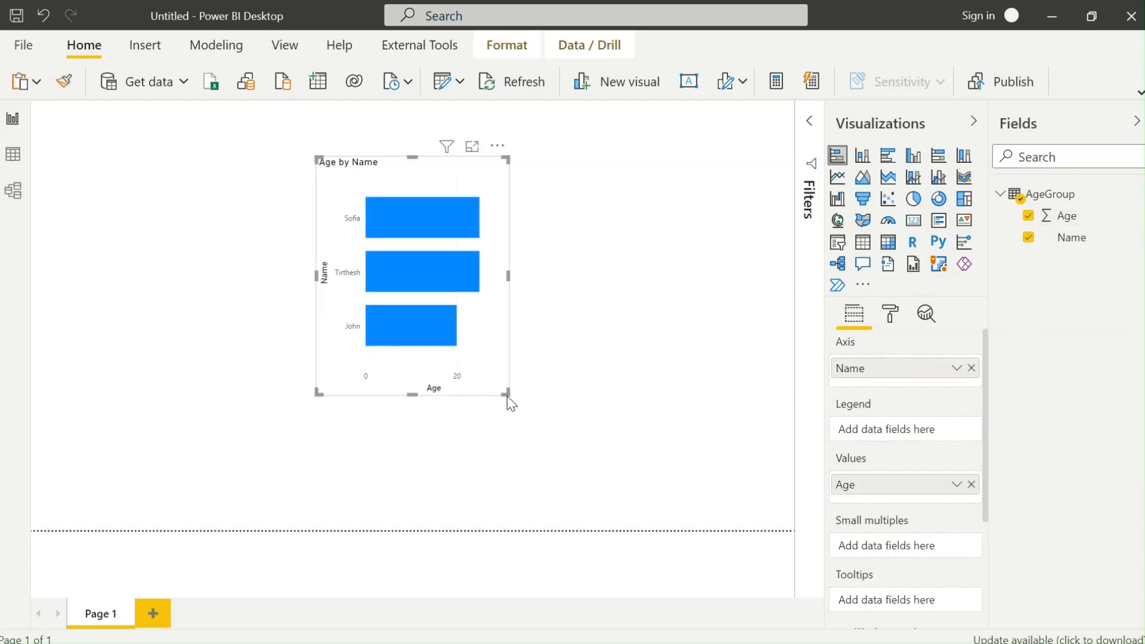
pyautogui.moveTo(507, 395); pyautogui.dragTo(691, 414)
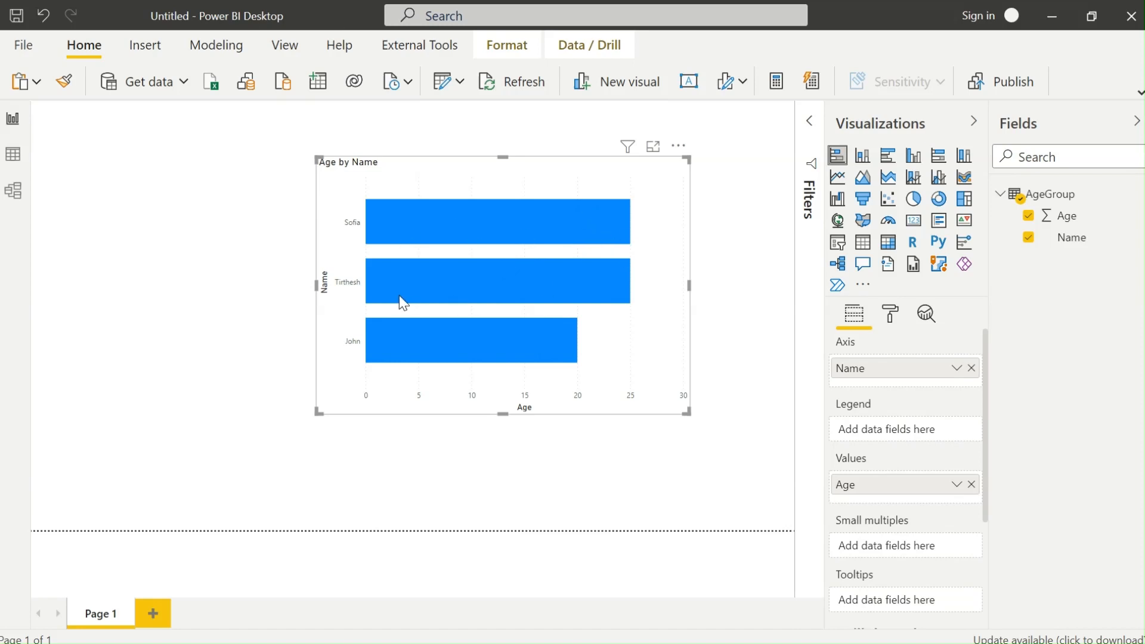
pyautogui.moveTo(463, 220)
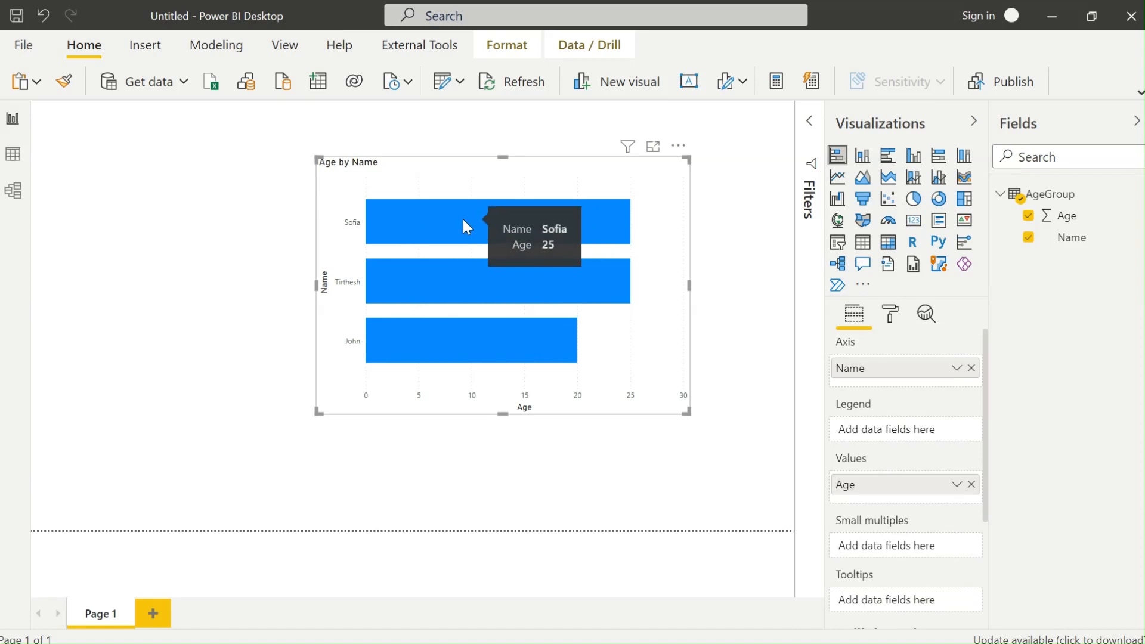
pyautogui.moveTo(485, 347)
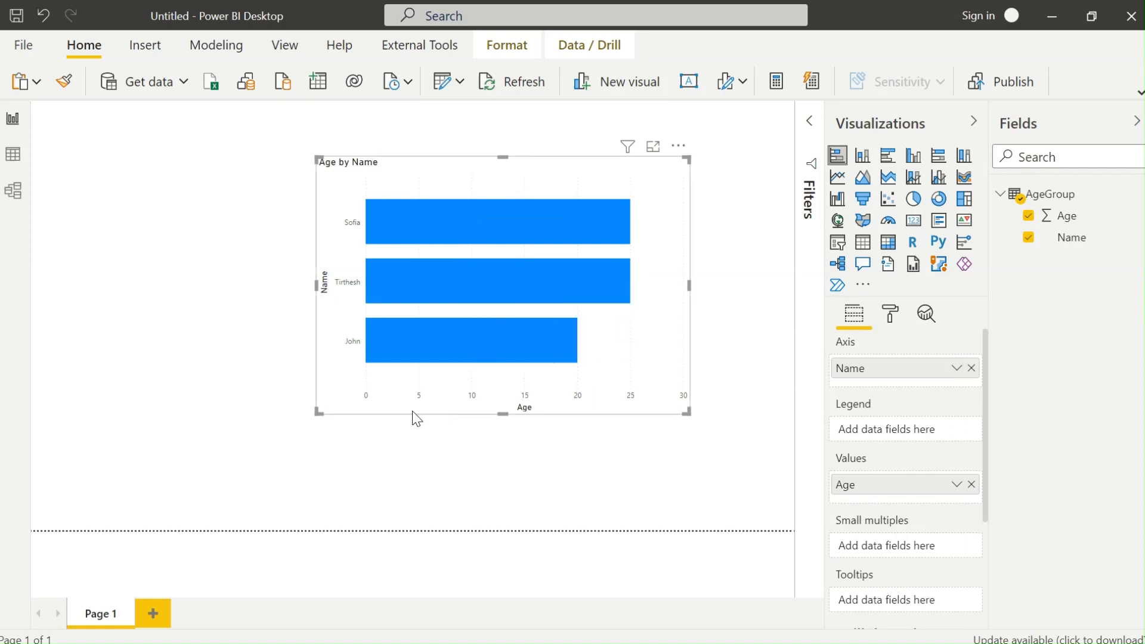
pyautogui.moveTo(318, 412); pyautogui.dragTo(268, 486)
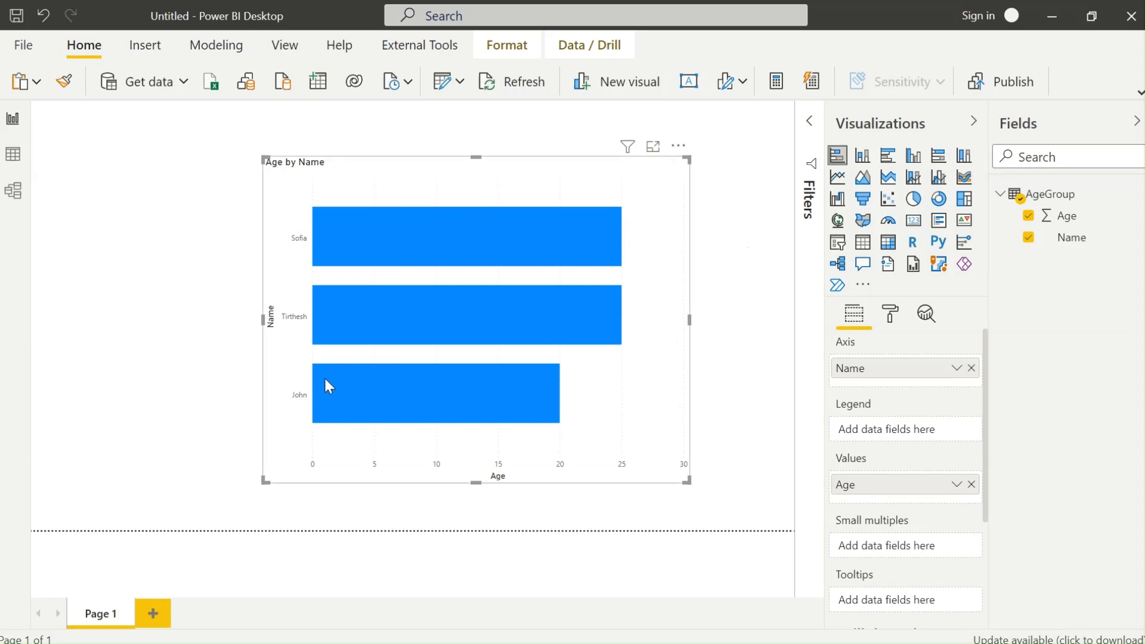
# Use Enter data to create the ProductInformation table with Product and Price columns.
pyautogui.click(327, 89)
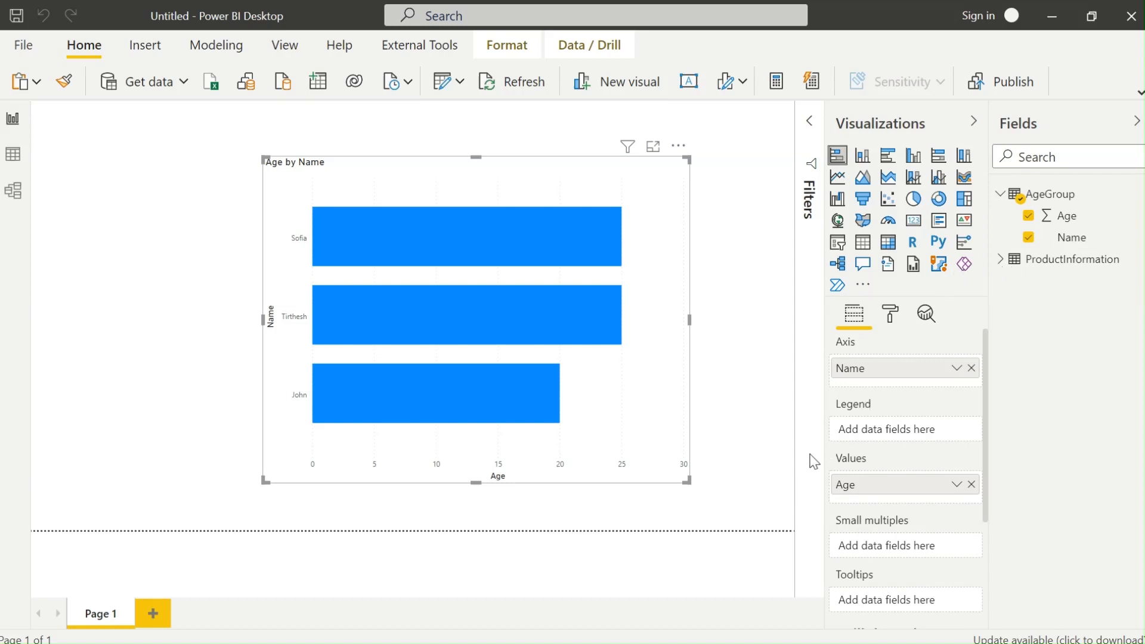
# Replace Name and Age with Product on the axis and Price as the bar values.
pyautogui.click(1001, 261)
pyautogui.moveTo(1068, 303); pyautogui.dragTo(914, 366)
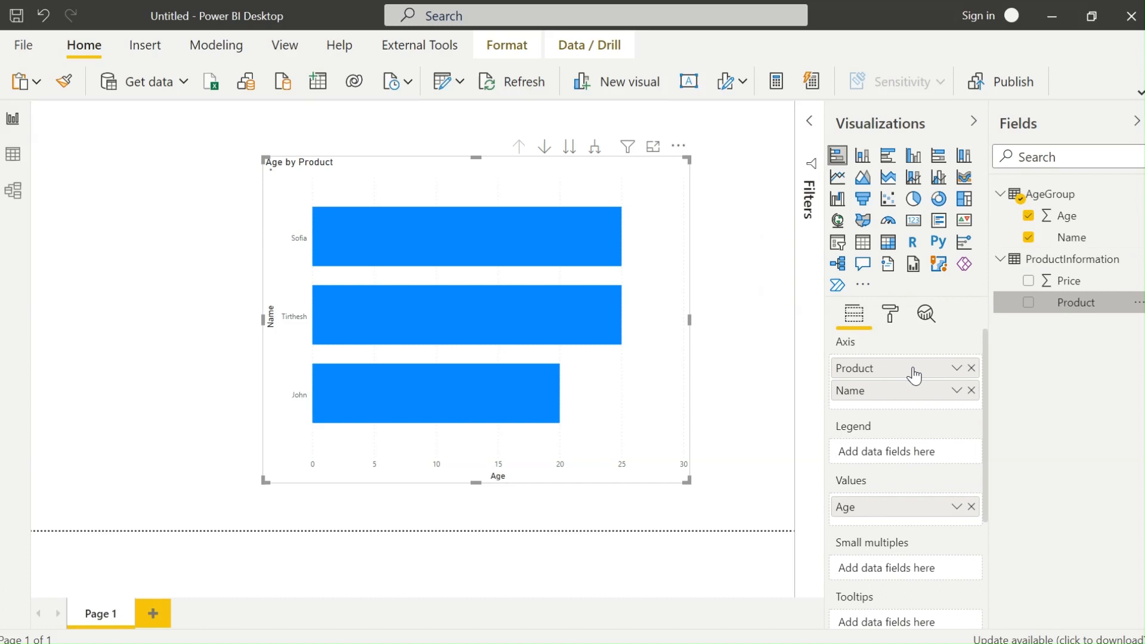
pyautogui.click(971, 388)
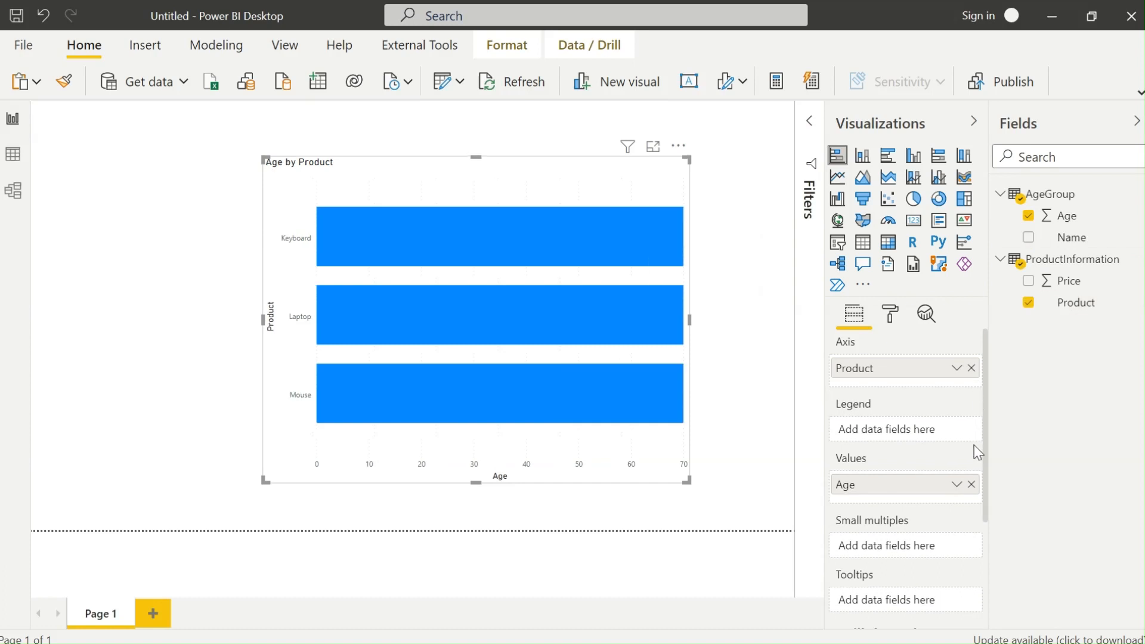
pyautogui.click(972, 485)
pyautogui.moveTo(1061, 295); pyautogui.dragTo(893, 485)
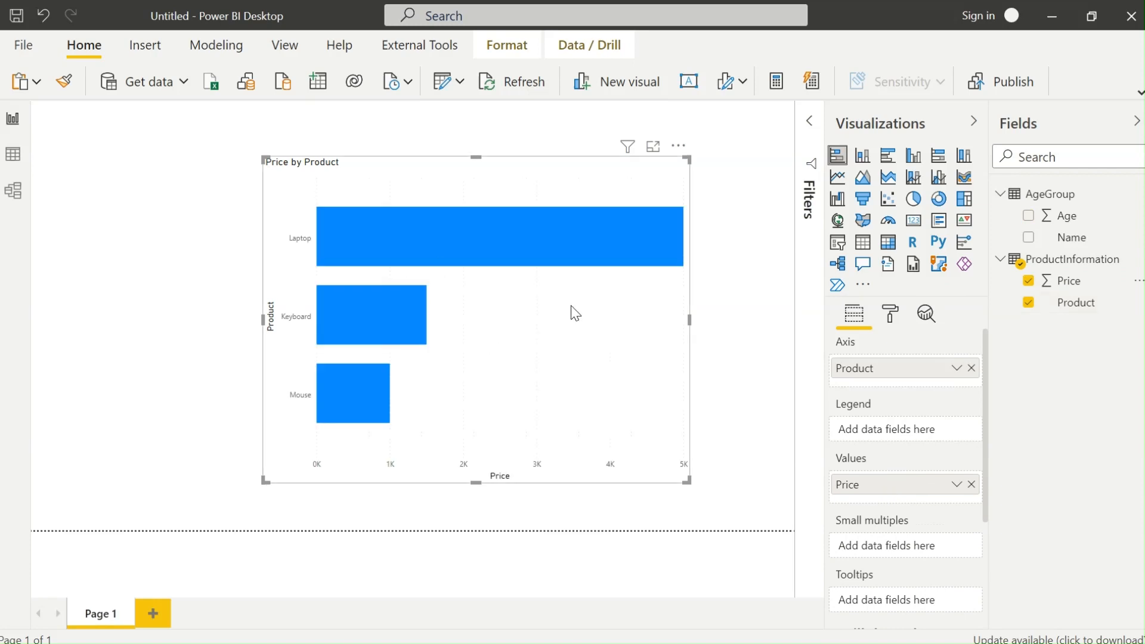
# Turn on the chart's data labels and set their colour to black.
pyautogui.click(888, 316)
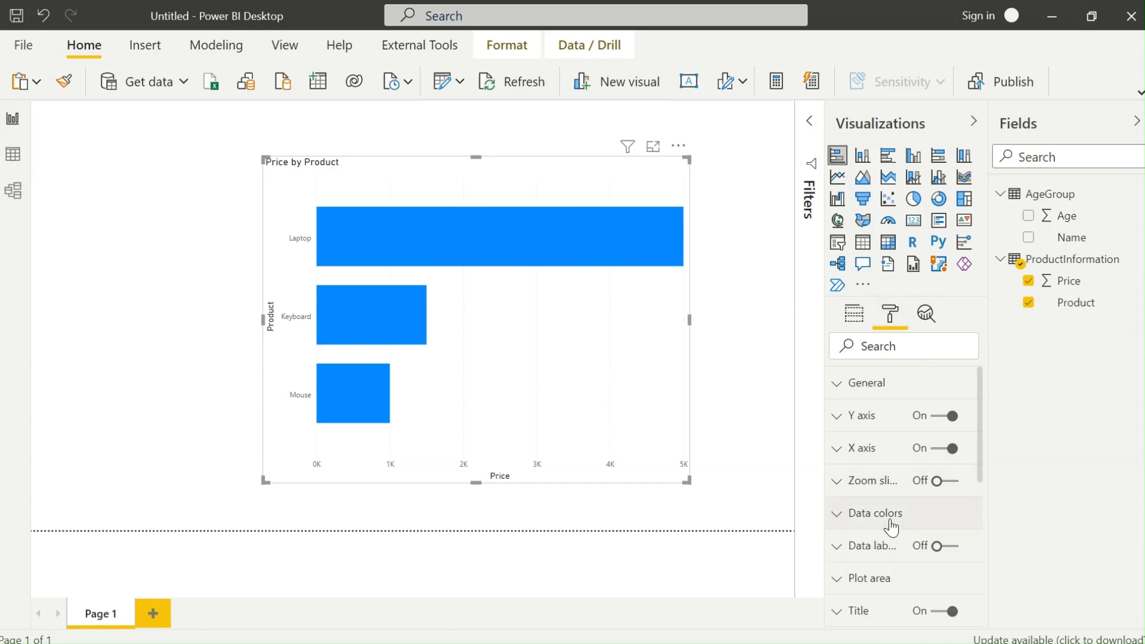
pyautogui.scroll(-4, 892, 527)
pyautogui.scroll(2, 882, 483)
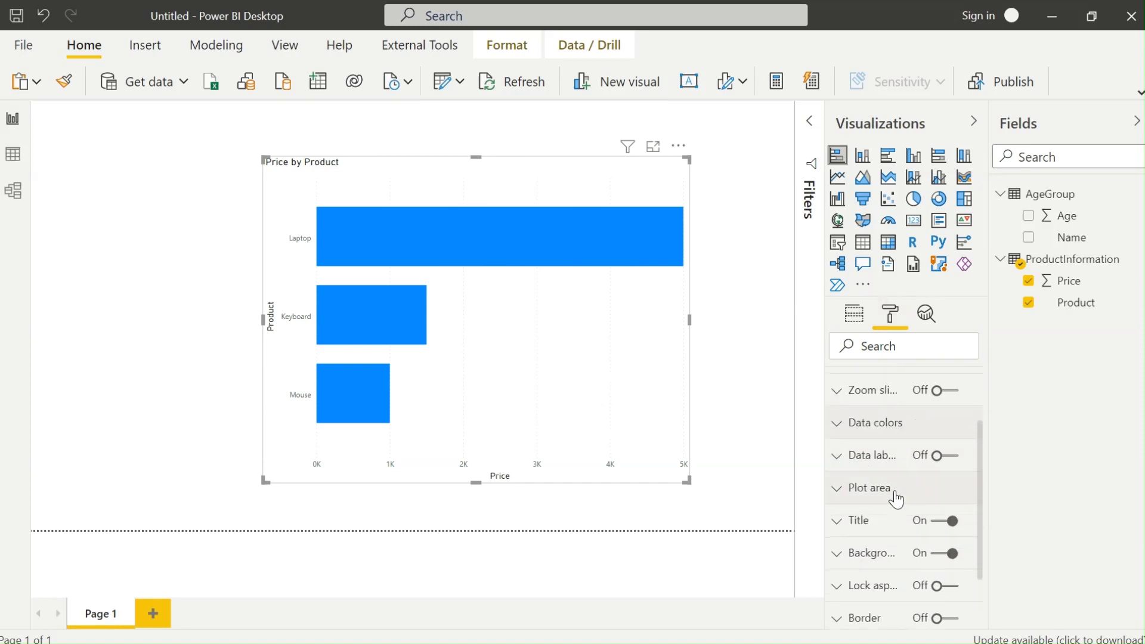
pyautogui.click(846, 470)
pyautogui.click(935, 455)
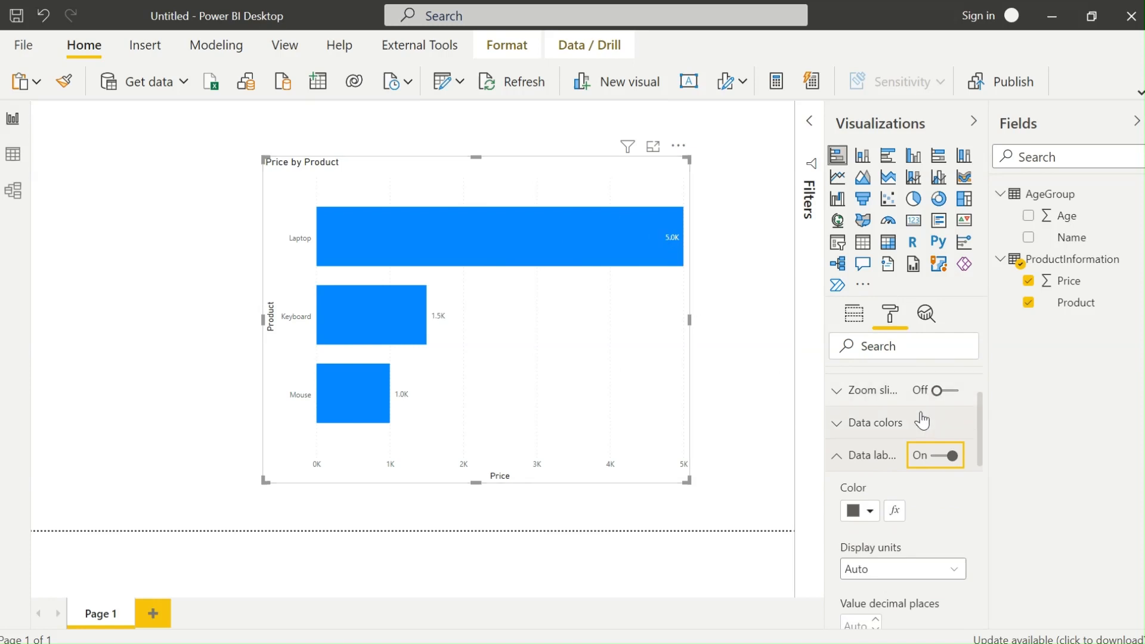
pyautogui.scroll(-3, 877, 513)
pyautogui.click(869, 420)
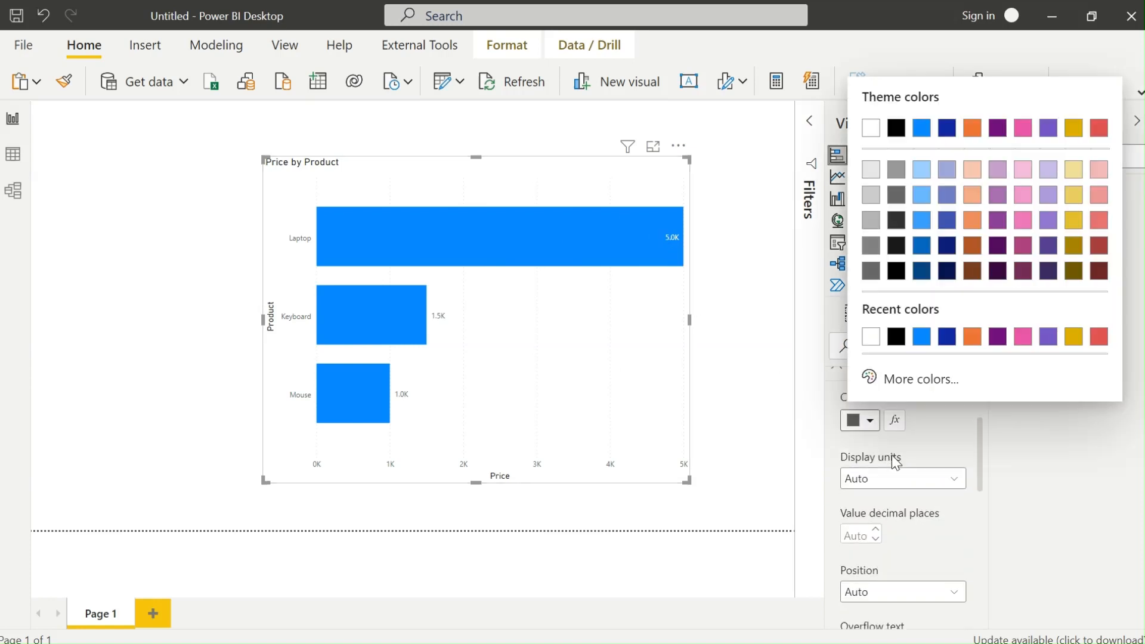
pyautogui.click(871, 336)
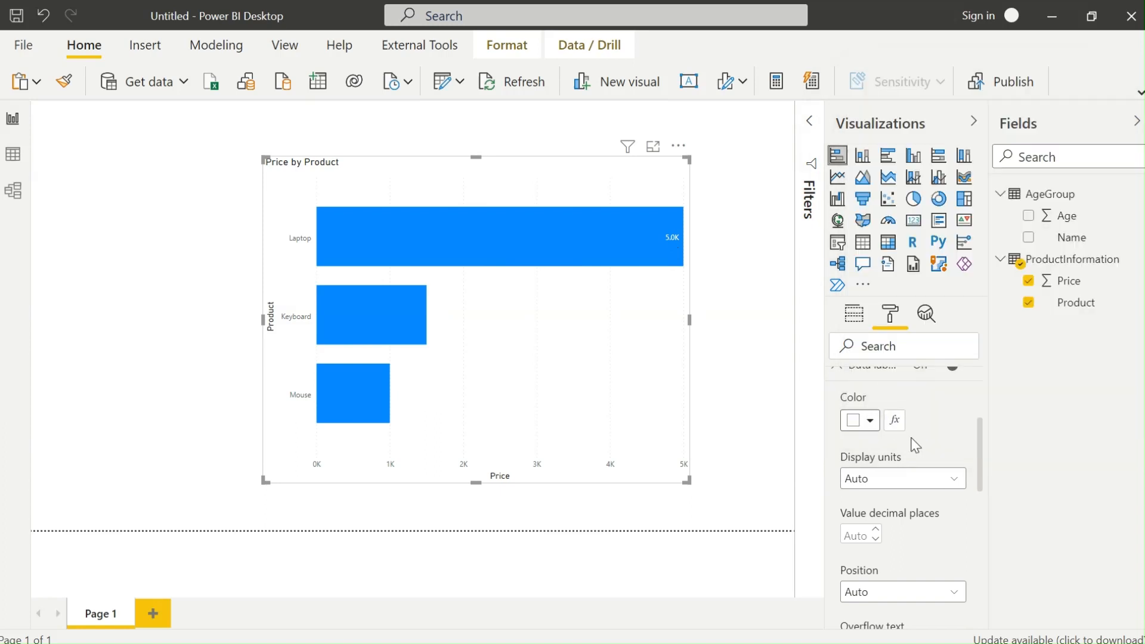
pyautogui.click(870, 421)
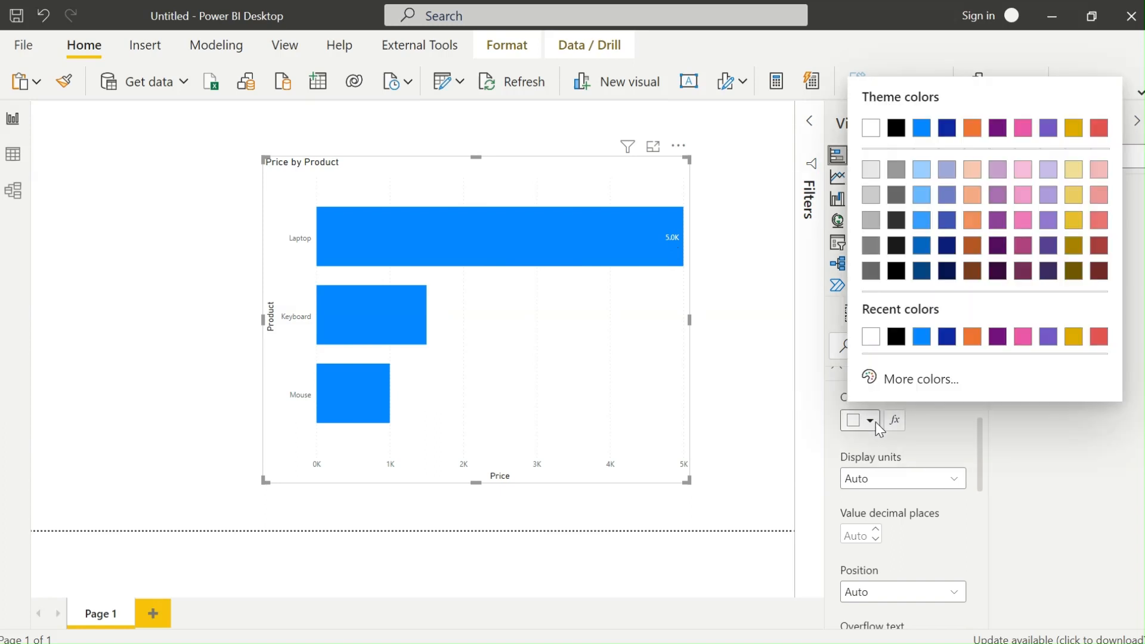
pyautogui.click(896, 336)
# Set the data label text size to 16.
pyautogui.scroll(-2, 930, 421)
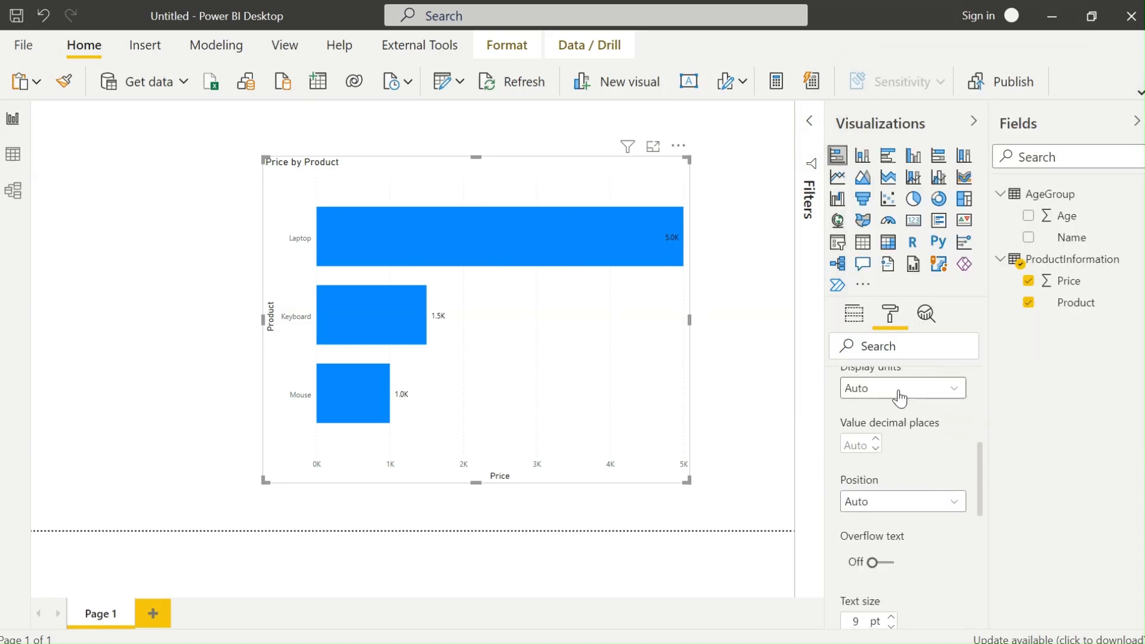
pyautogui.scroll(-5, 884, 504)
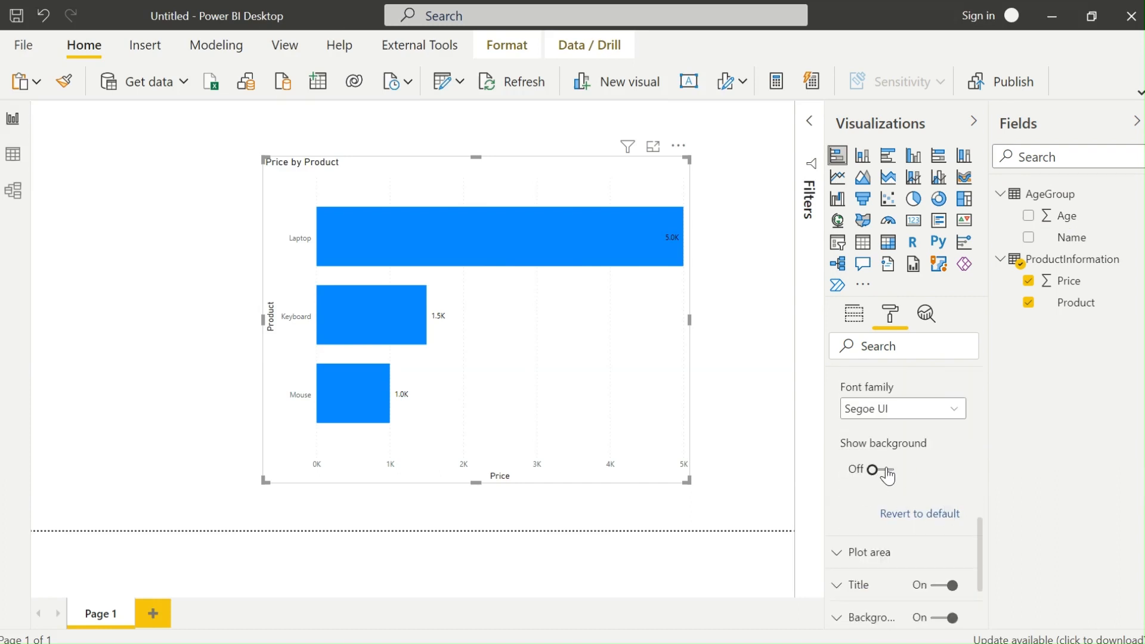
pyautogui.scroll(5, 938, 452)
pyautogui.scroll(-4, 928, 504)
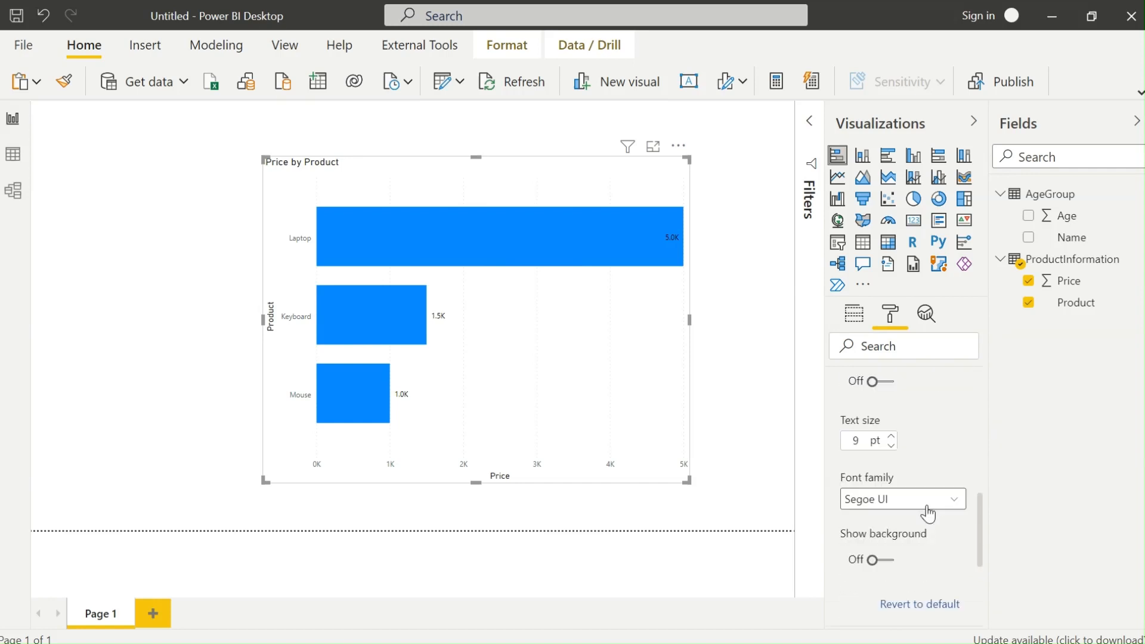
pyautogui.doubleClick(859, 444)
pyautogui.write('16')
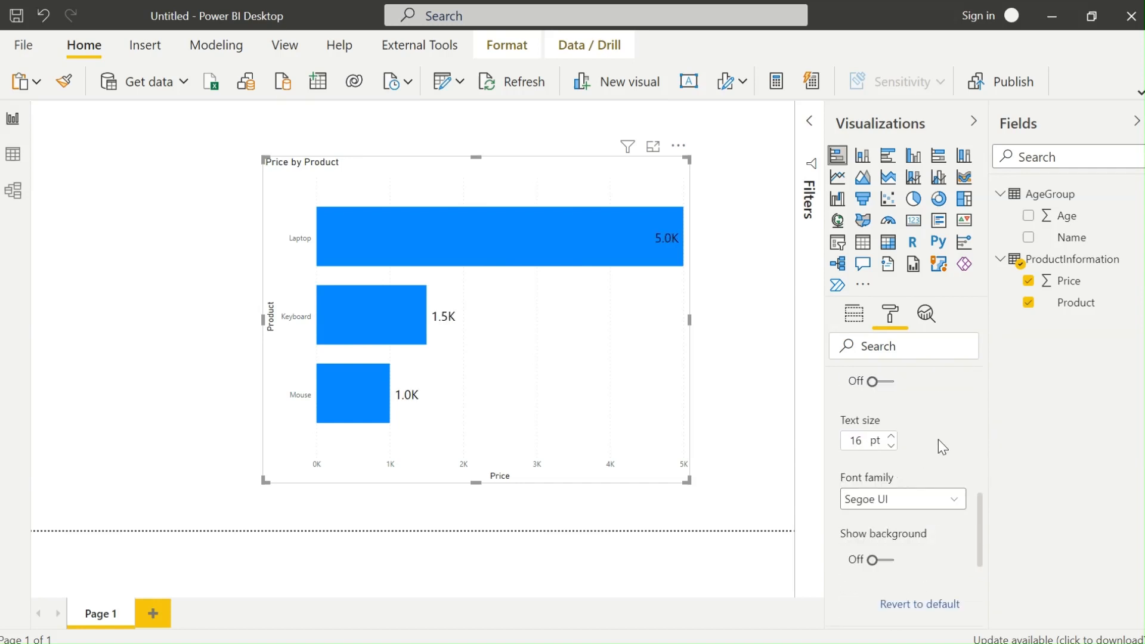
# Set the data label position to Inside end.
pyautogui.scroll(4, 912, 436)
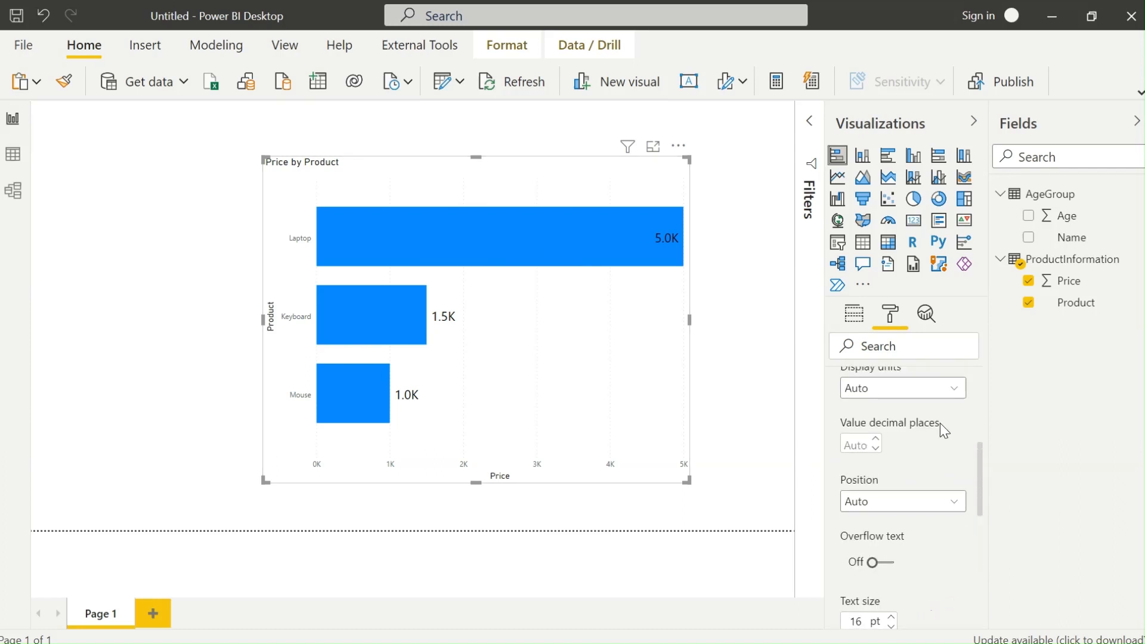
pyautogui.click(915, 501)
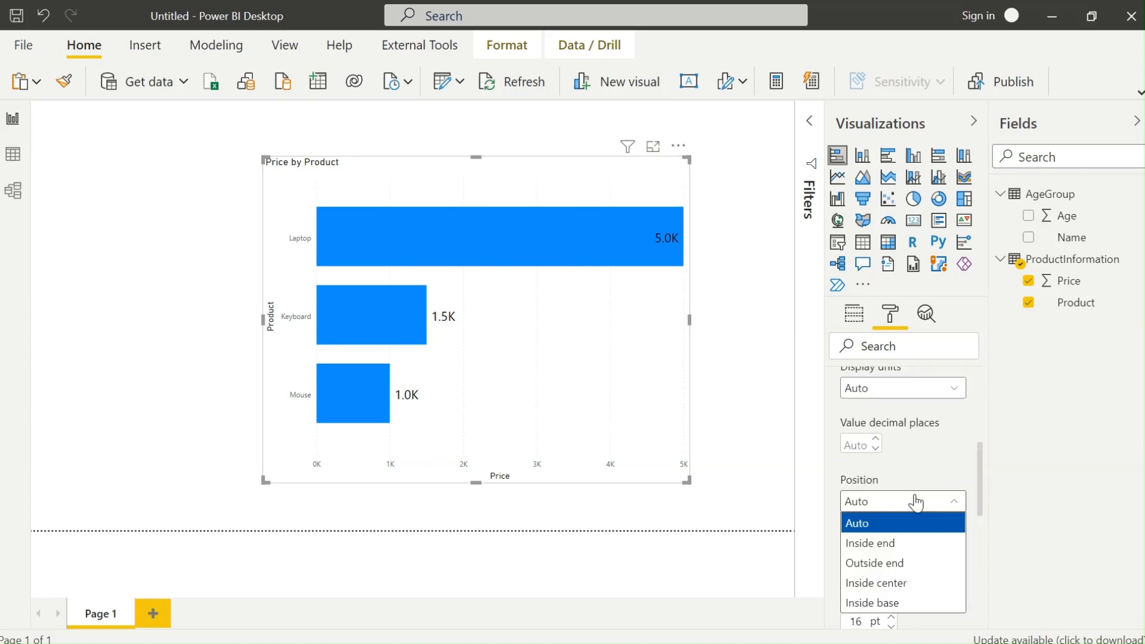
pyautogui.click(912, 563)
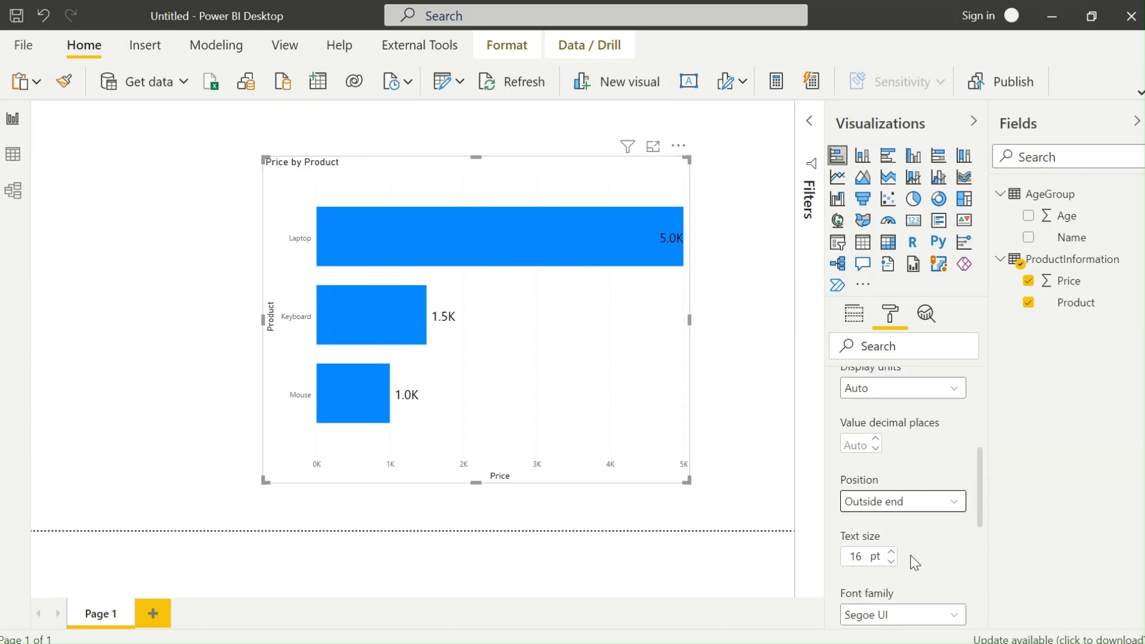
pyautogui.click(912, 513)
pyautogui.click(900, 541)
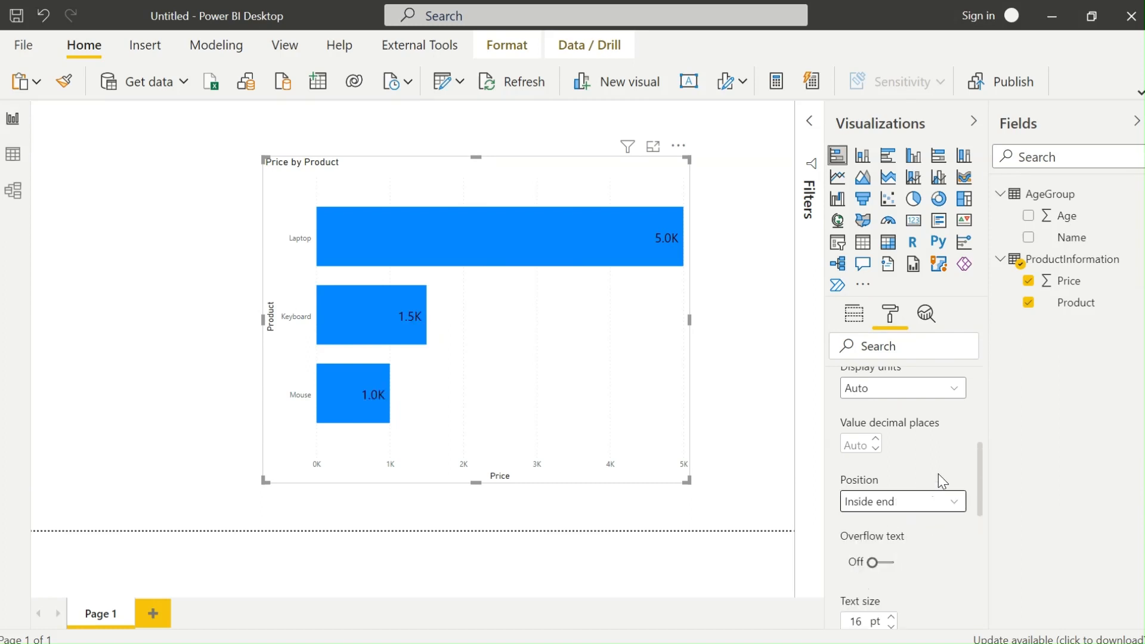
pyautogui.scroll(3, 939, 473)
pyautogui.scroll(3, 920, 542)
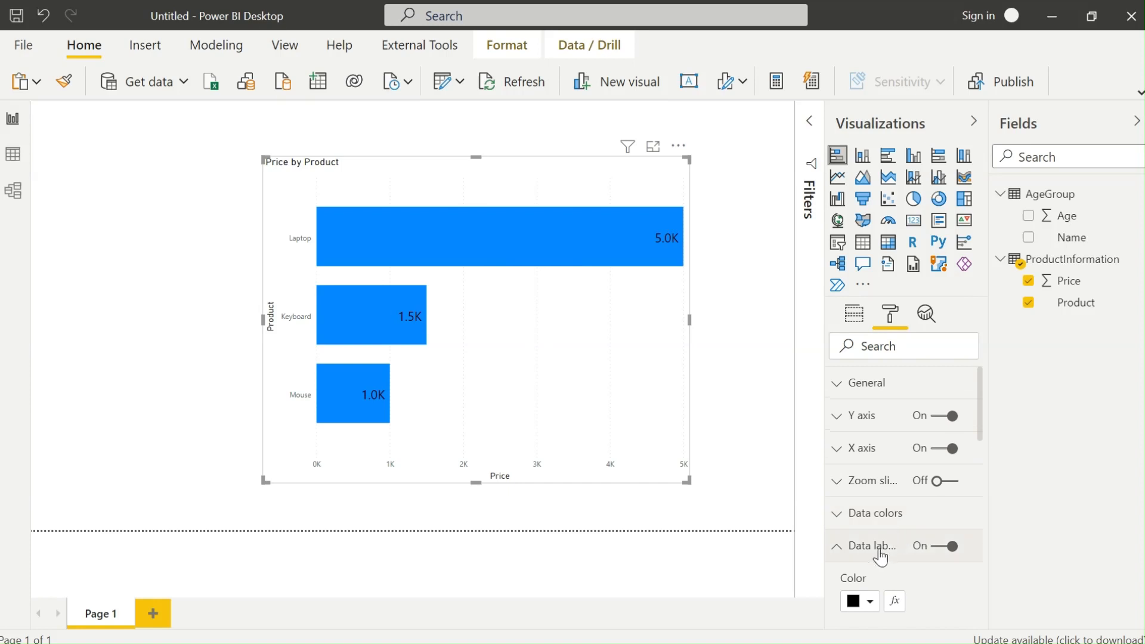
# Collapse the data labels section and center-align the chart title.
pyautogui.click(875, 549)
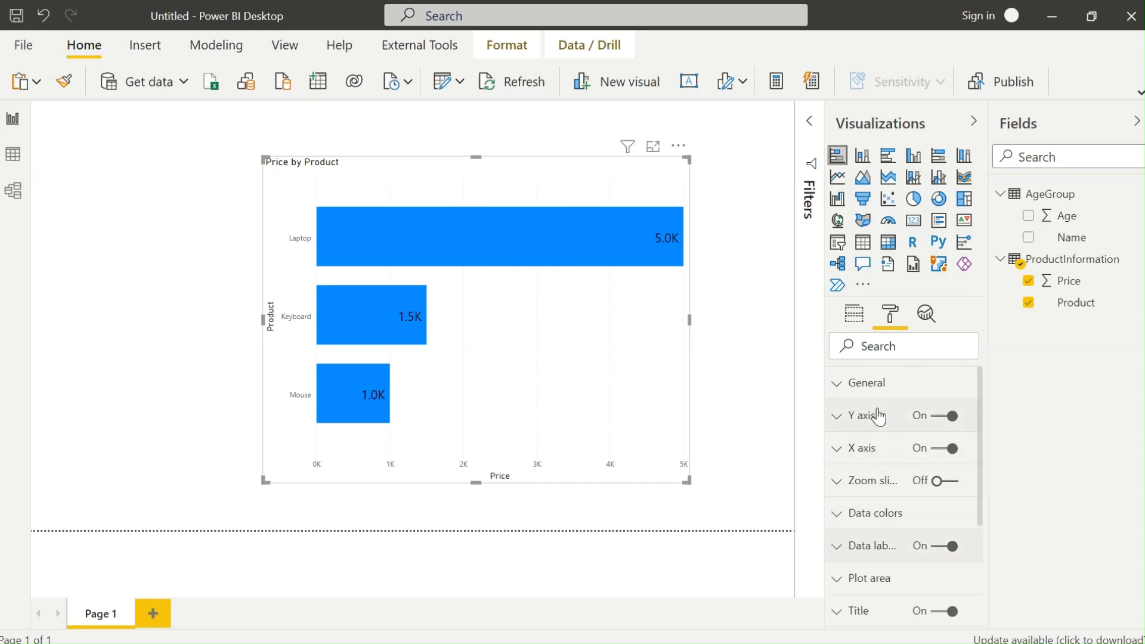
pyautogui.scroll(-3, 872, 548)
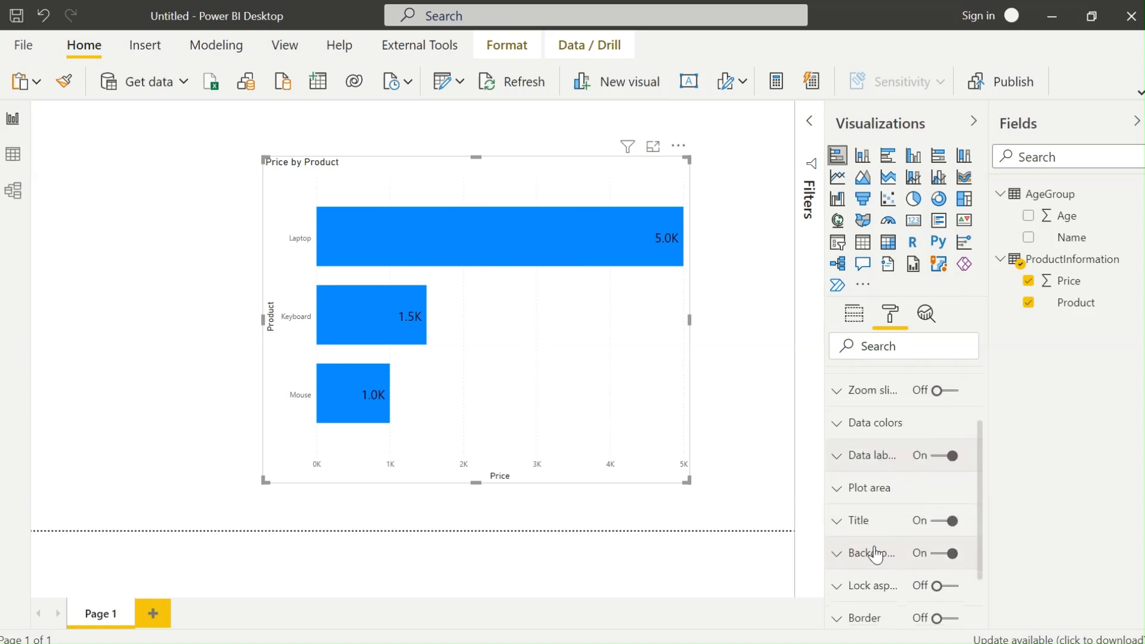
pyautogui.click(882, 527)
pyautogui.scroll(-6, 882, 533)
pyautogui.scroll(4, 890, 483)
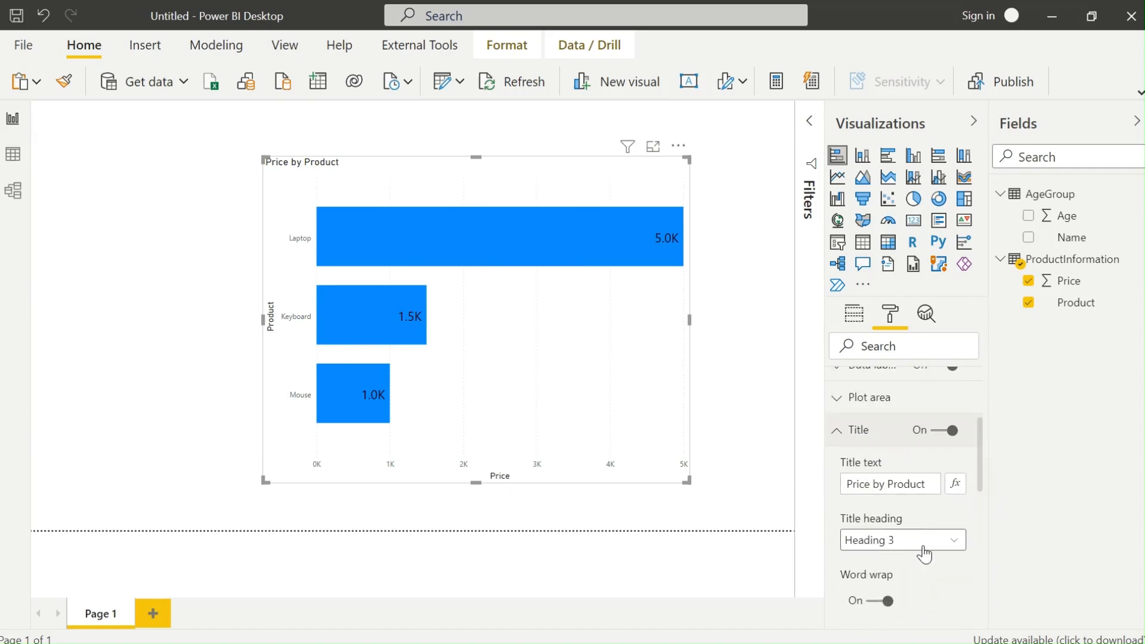
pyautogui.scroll(-2, 924, 540)
pyautogui.scroll(-3, 898, 509)
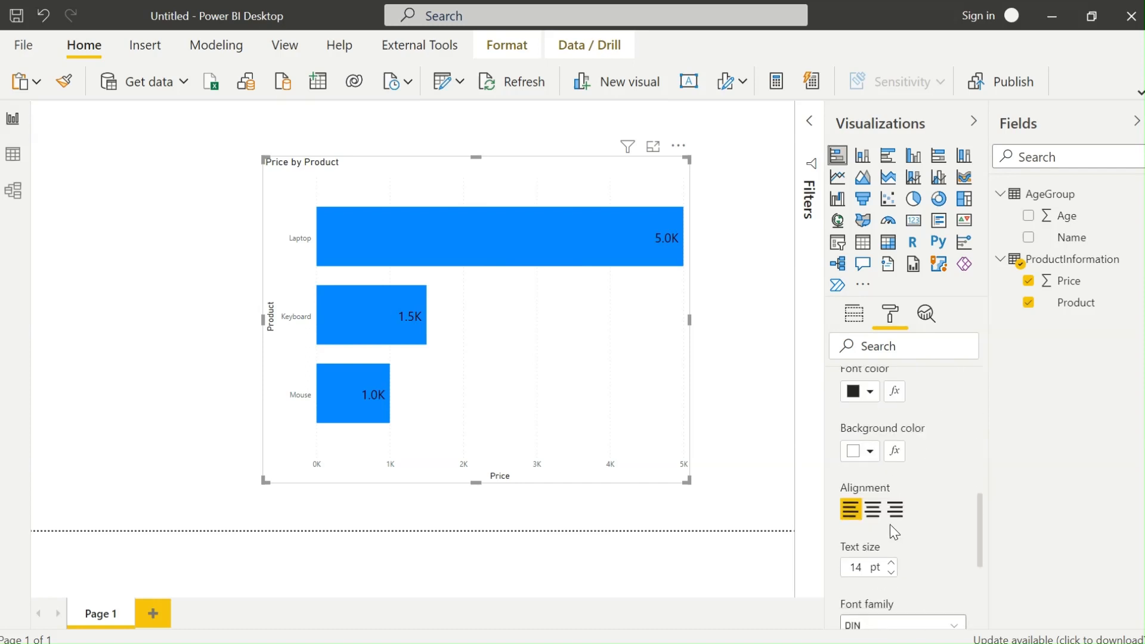
pyautogui.click(873, 509)
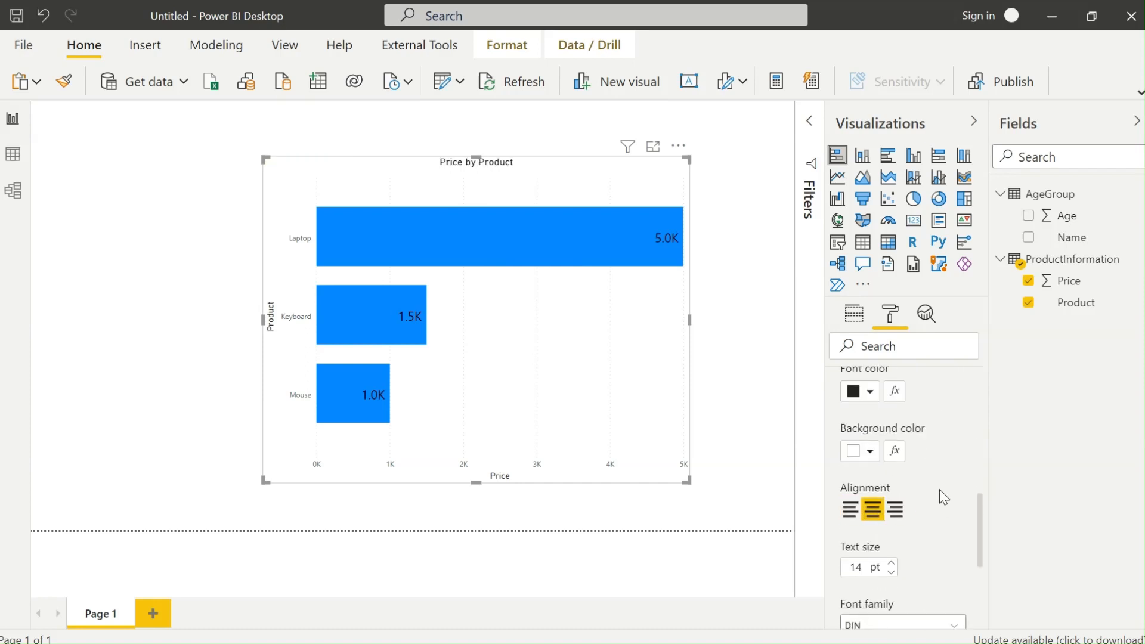
# Set the title font to Segoe UI Bold at 18 pt.
pyautogui.scroll(2, 939, 496)
pyautogui.scroll(-2, 929, 492)
pyautogui.scroll(-3, 937, 516)
pyautogui.click(899, 446)
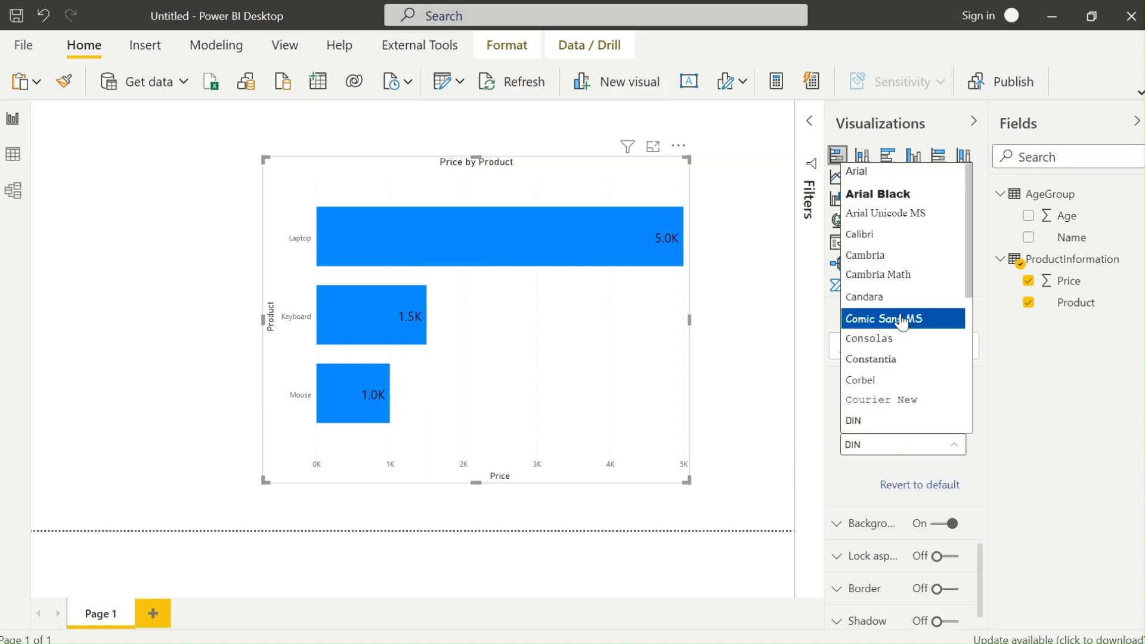
pyautogui.click(918, 215)
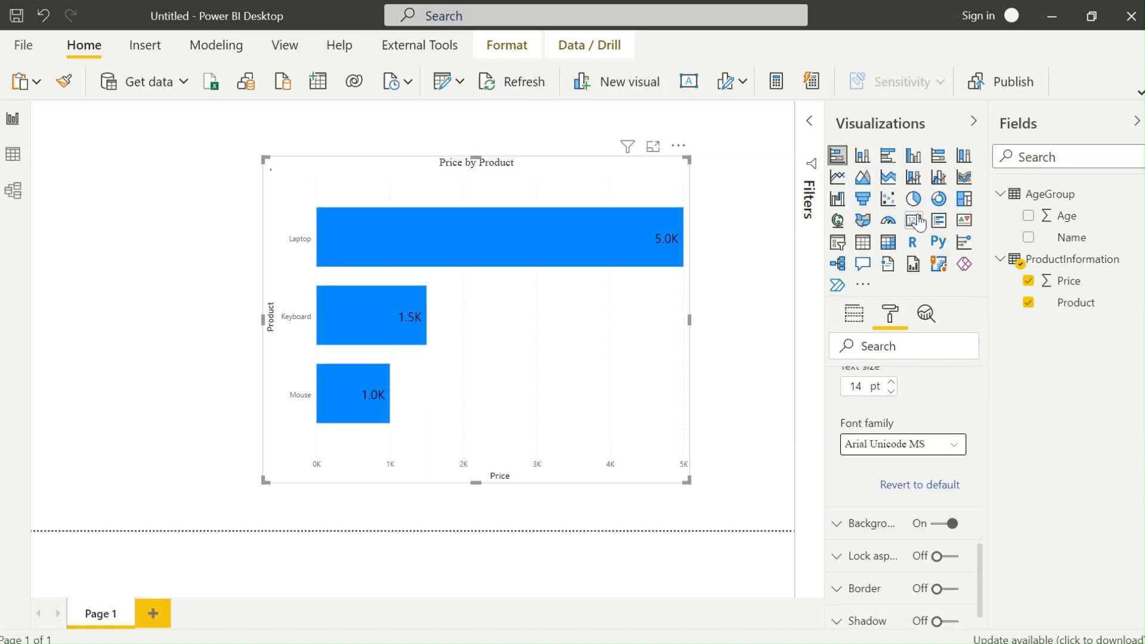
pyautogui.click(925, 445)
pyautogui.scroll(-5, 926, 373)
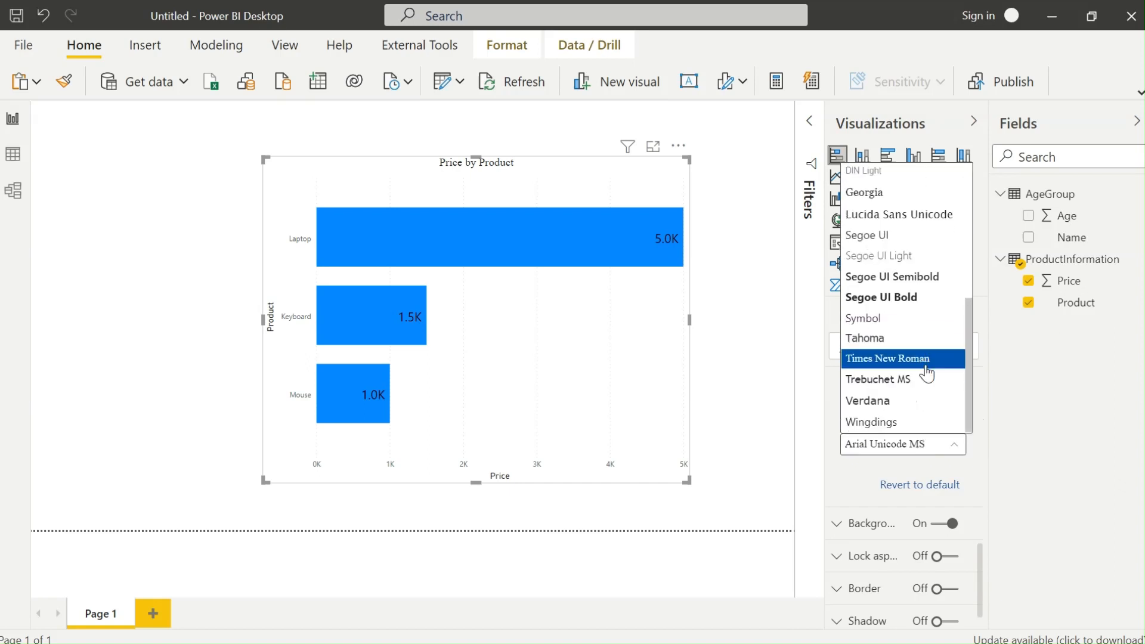
pyautogui.click(930, 297)
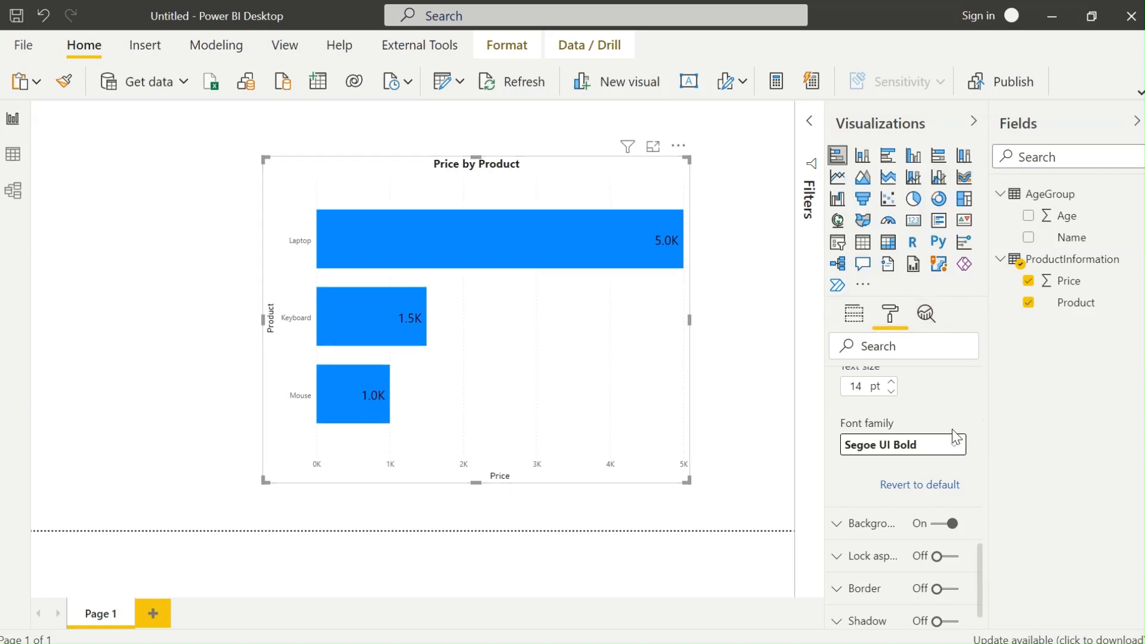
pyautogui.doubleClick(859, 386)
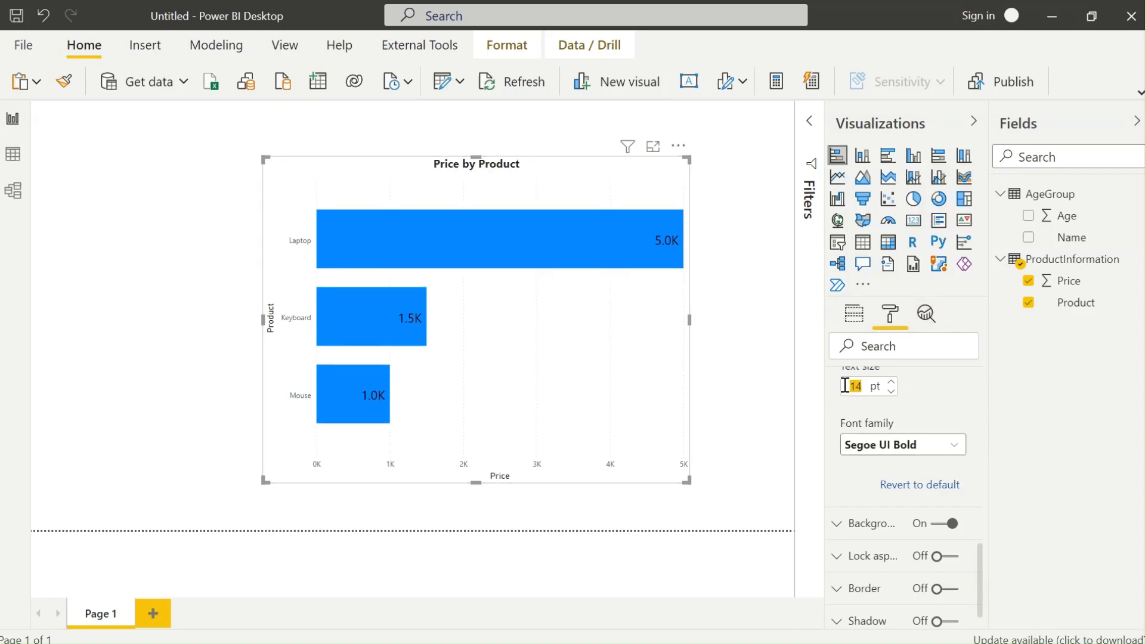
pyautogui.write('18')
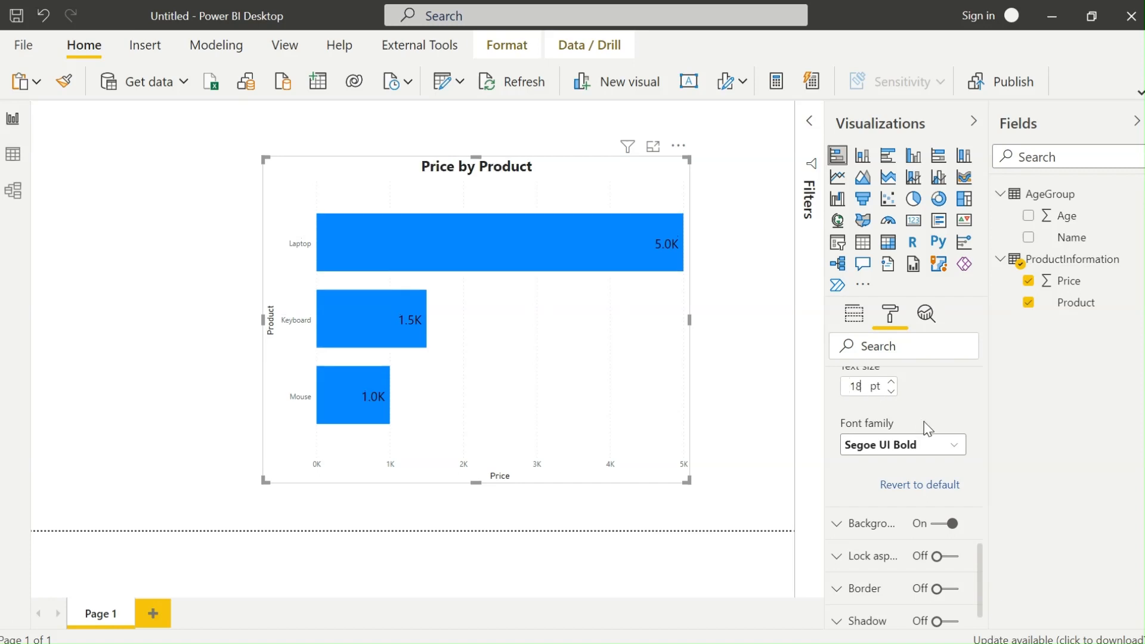
# Move the Price by Product chart up-left, make it shorter and shrink it rightward.
pyautogui.moveTo(521, 179); pyautogui.dragTo(380, 169)
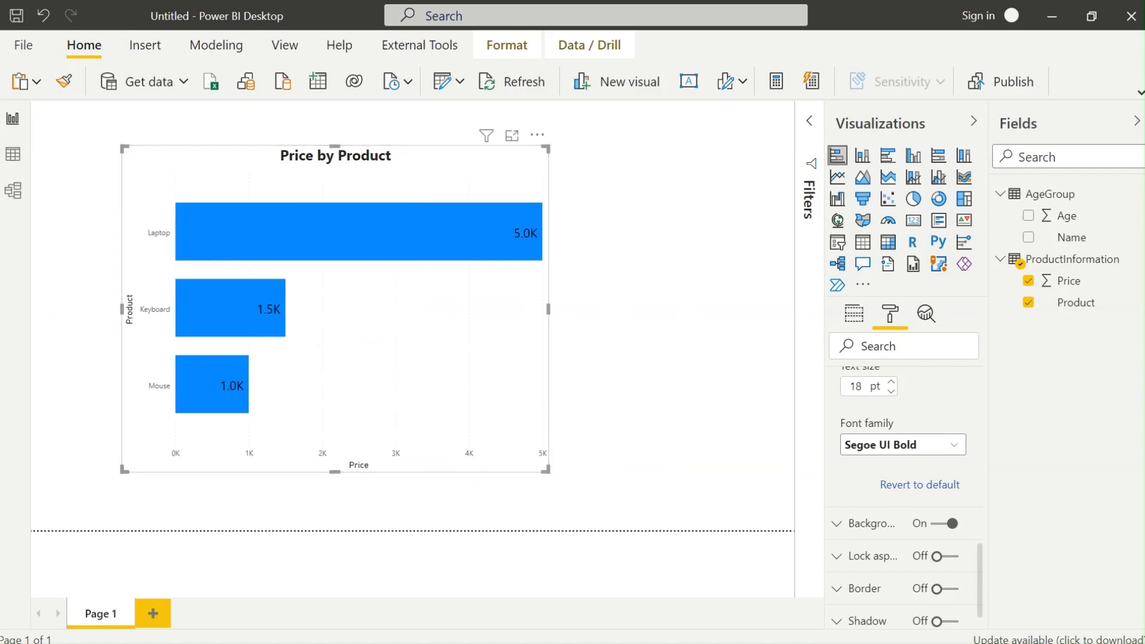
pyautogui.moveTo(545, 470); pyautogui.dragTo(433, 377)
pyautogui.moveTo(270, 155); pyautogui.dragTo(426, 188)
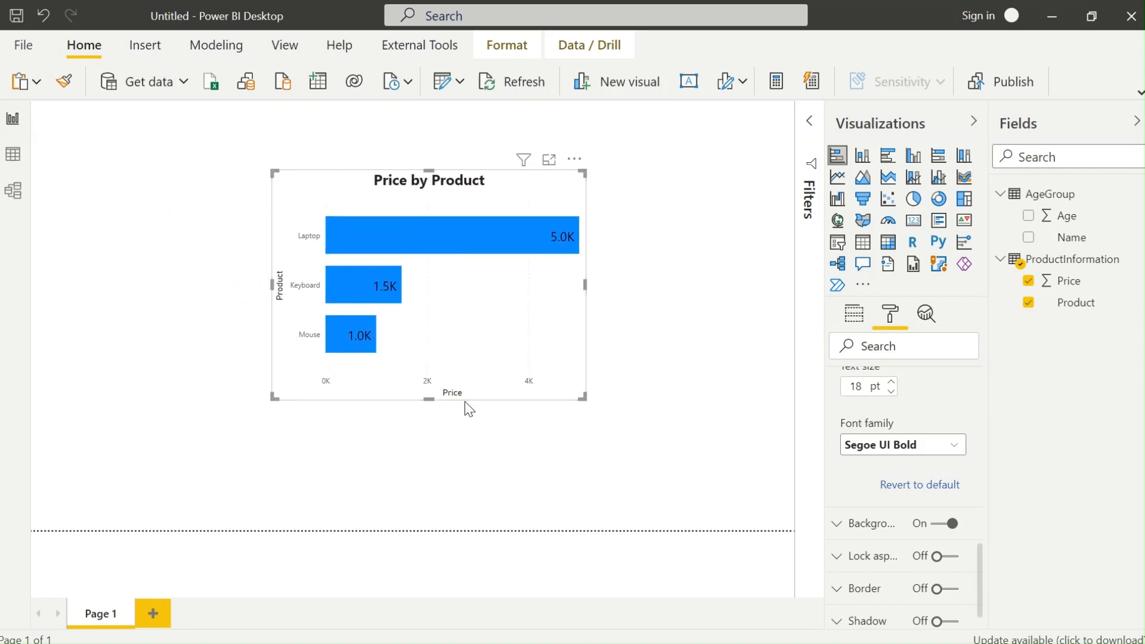
# Collapse the Visualizations and Fields panes and nudge the chart toward the page centre.
pyautogui.click(683, 288)
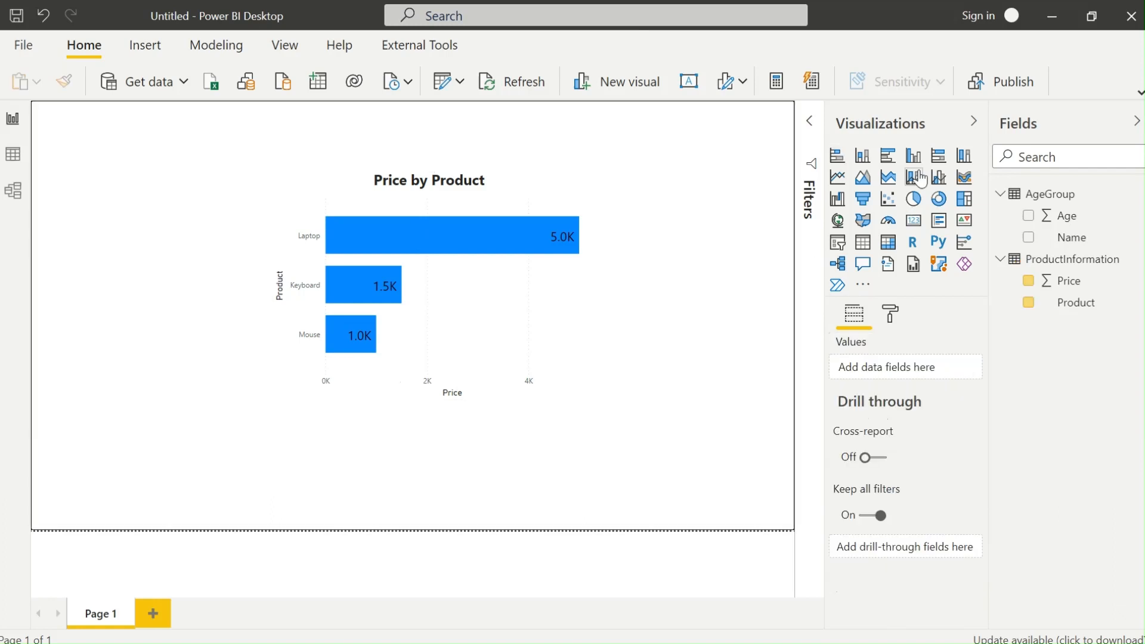
pyautogui.click(973, 121)
pyautogui.click(1136, 121)
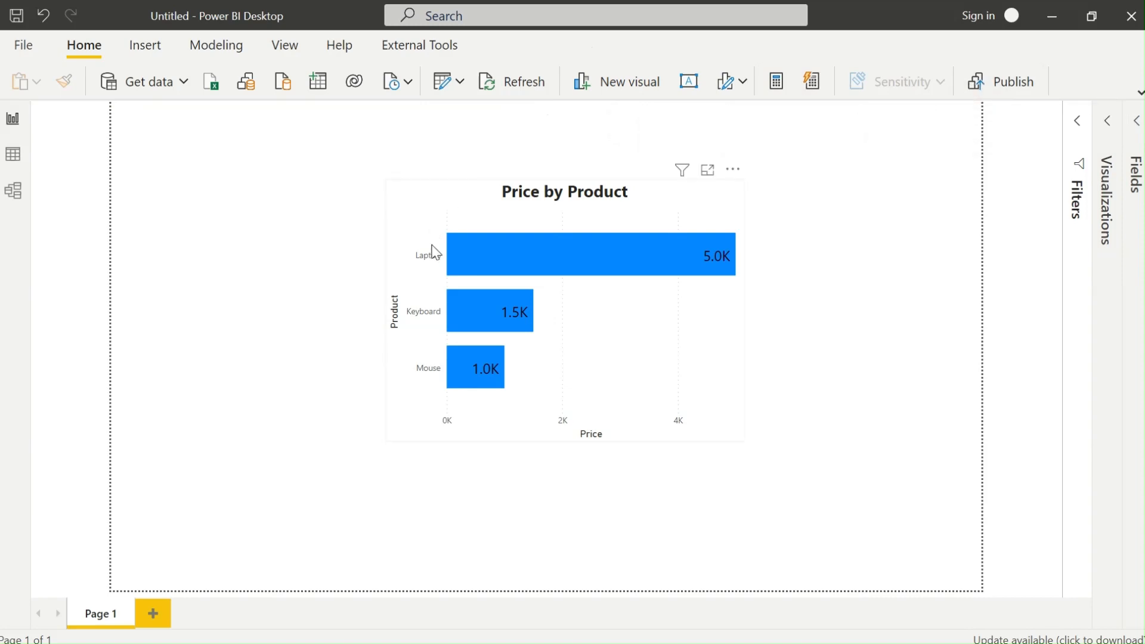
pyautogui.moveTo(526, 207); pyautogui.dragTo(514, 210)
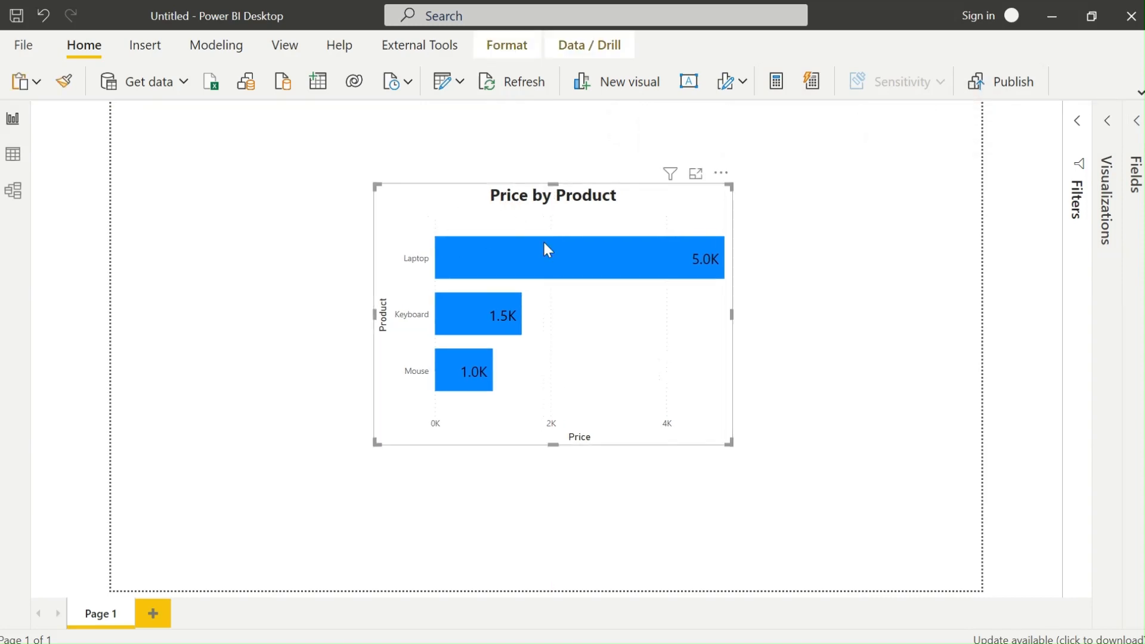